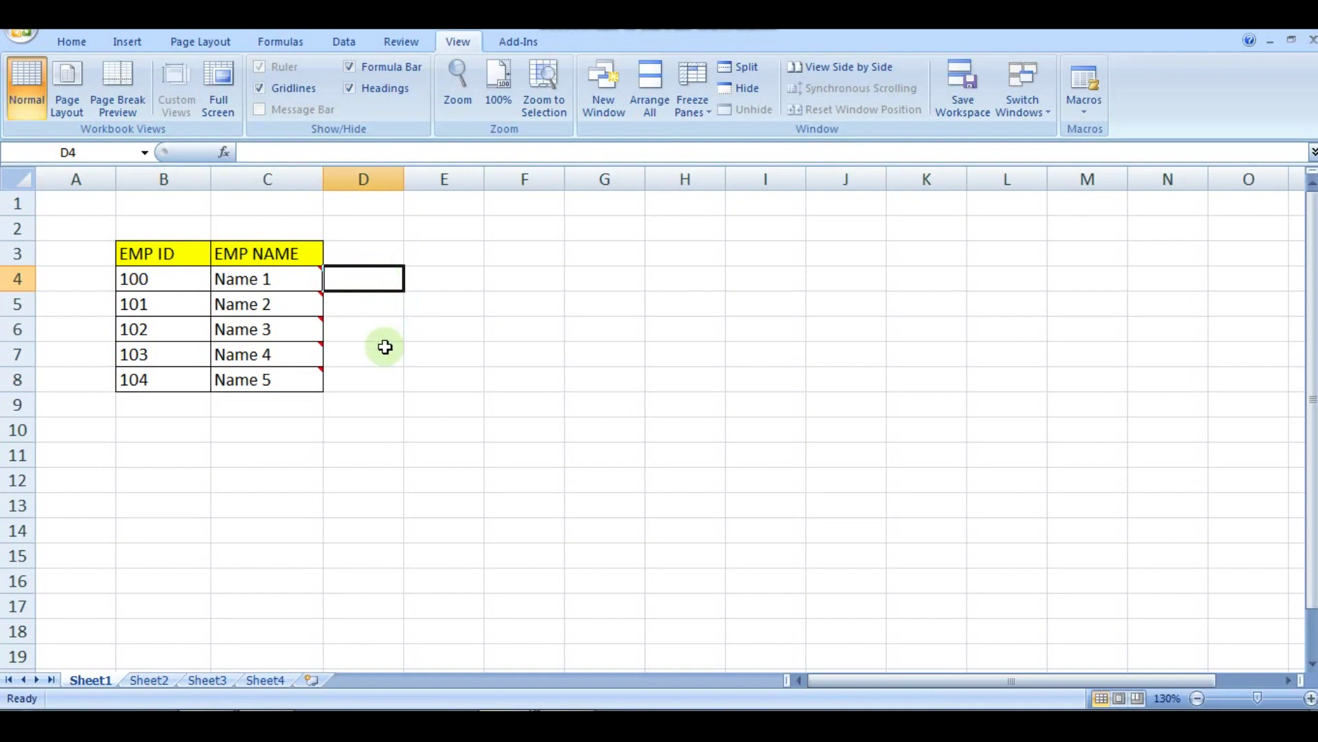
# Select cells D5, D6 and D4 beside the commented names, then move to Sheet2's item table.
pyautogui.click(357, 303)
pyautogui.click(382, 325)
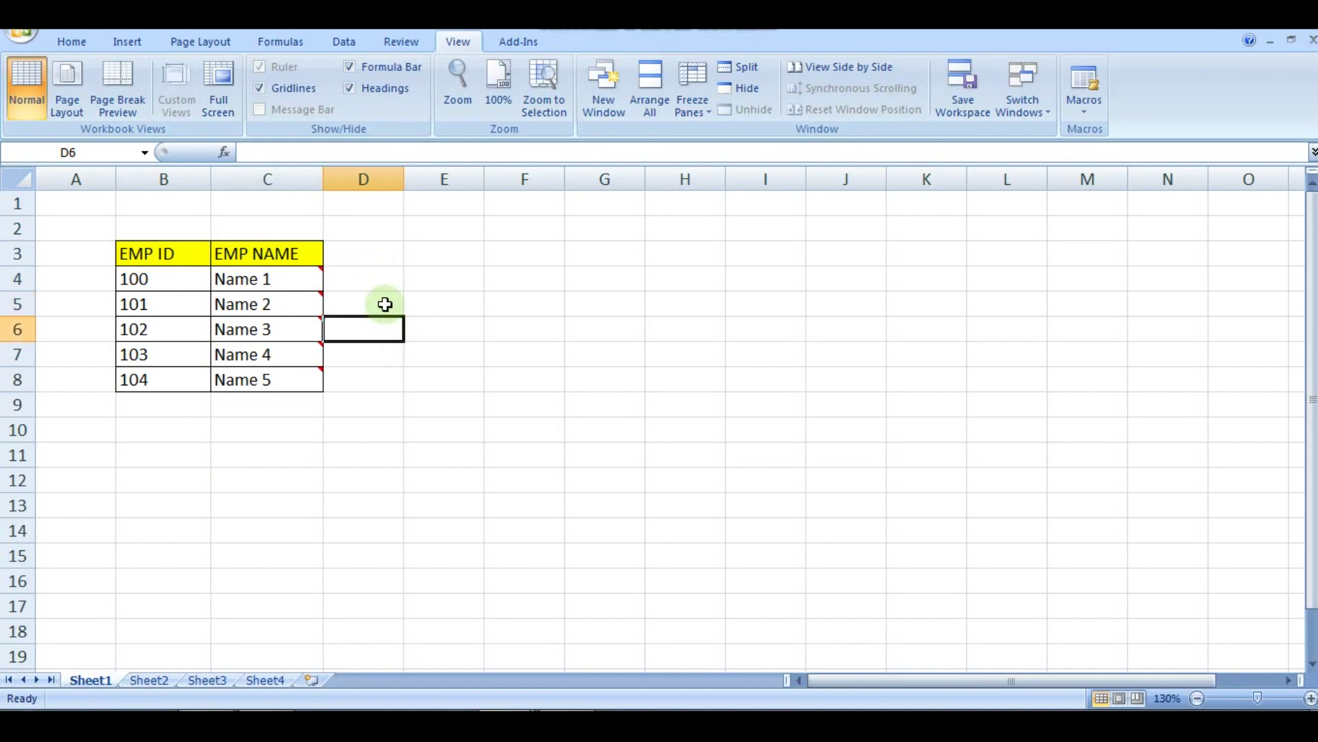
pyautogui.click(382, 301)
pyautogui.click(382, 272)
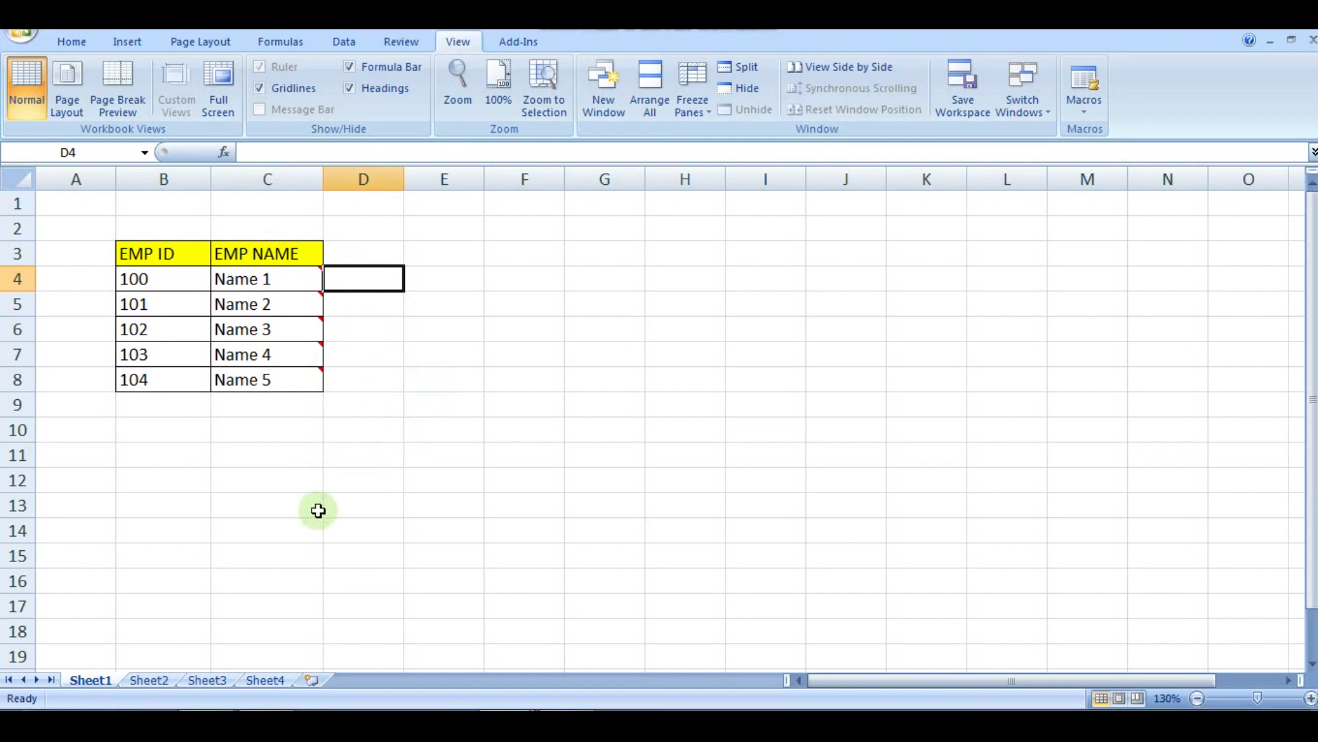
pyautogui.click(167, 682)
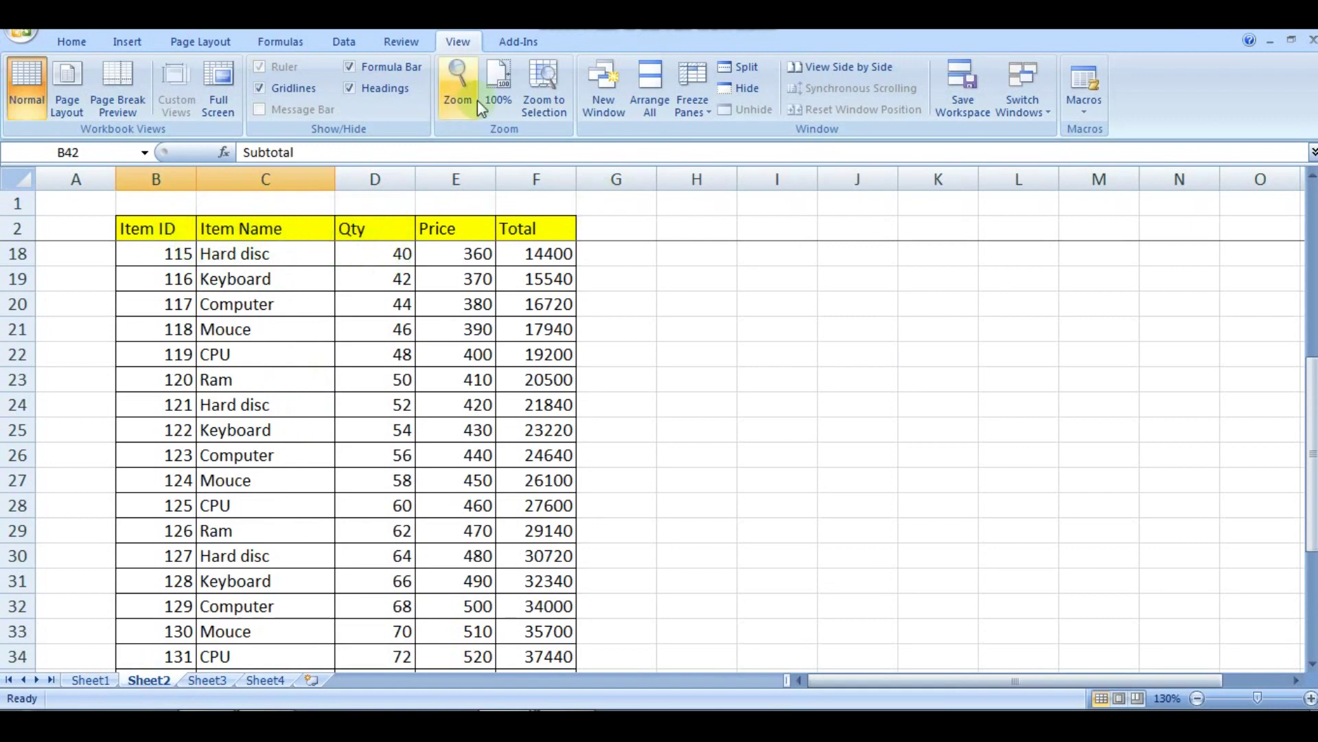
pyautogui.click(694, 117)
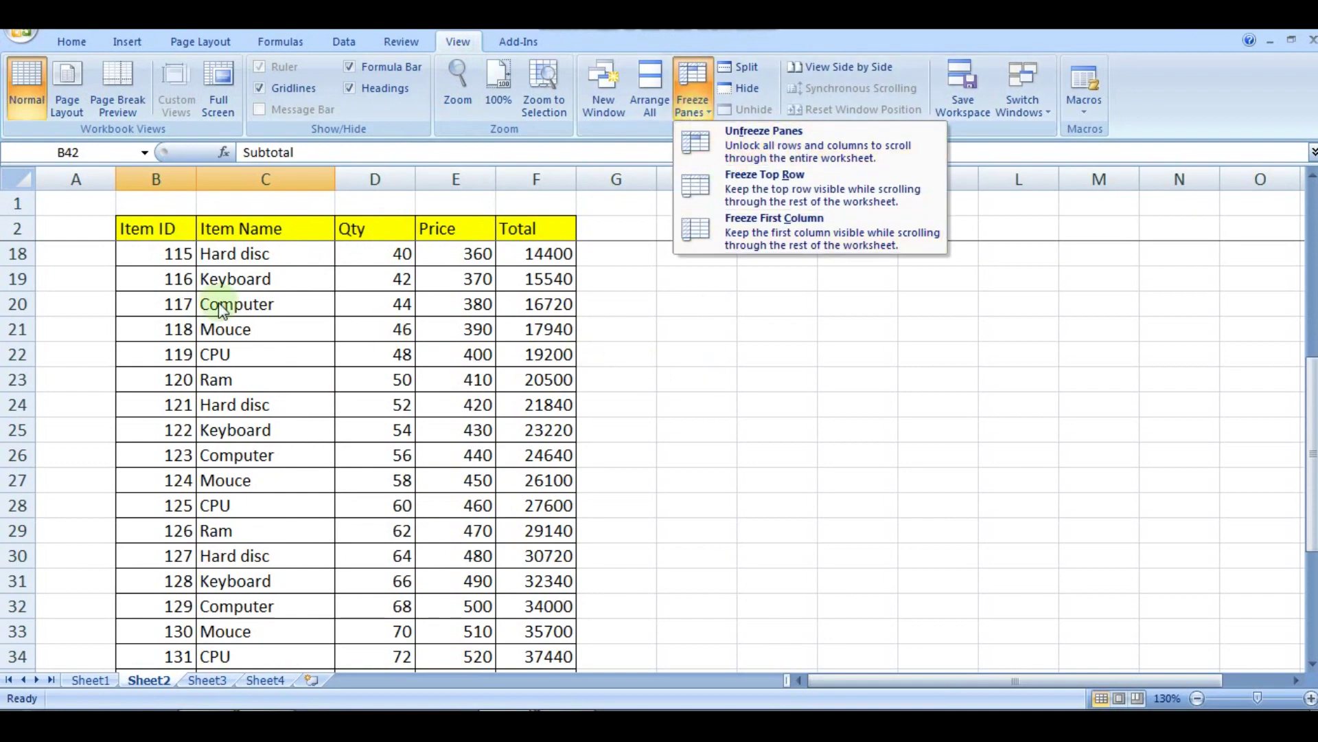
pyautogui.click(237, 326)
pyautogui.scroll(-4, 247, 337)
pyautogui.scroll(-3, 247, 336)
pyautogui.scroll(-4, 247, 341)
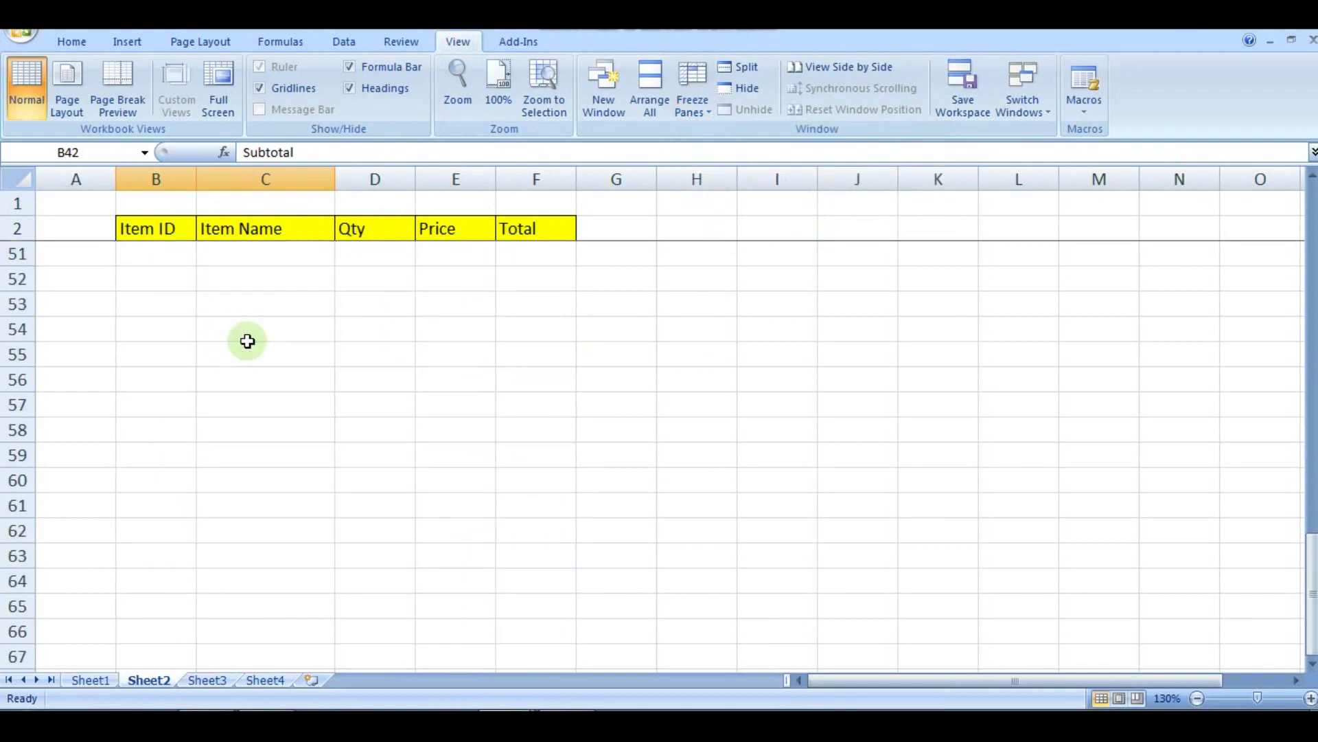
pyautogui.scroll(8, 247, 341)
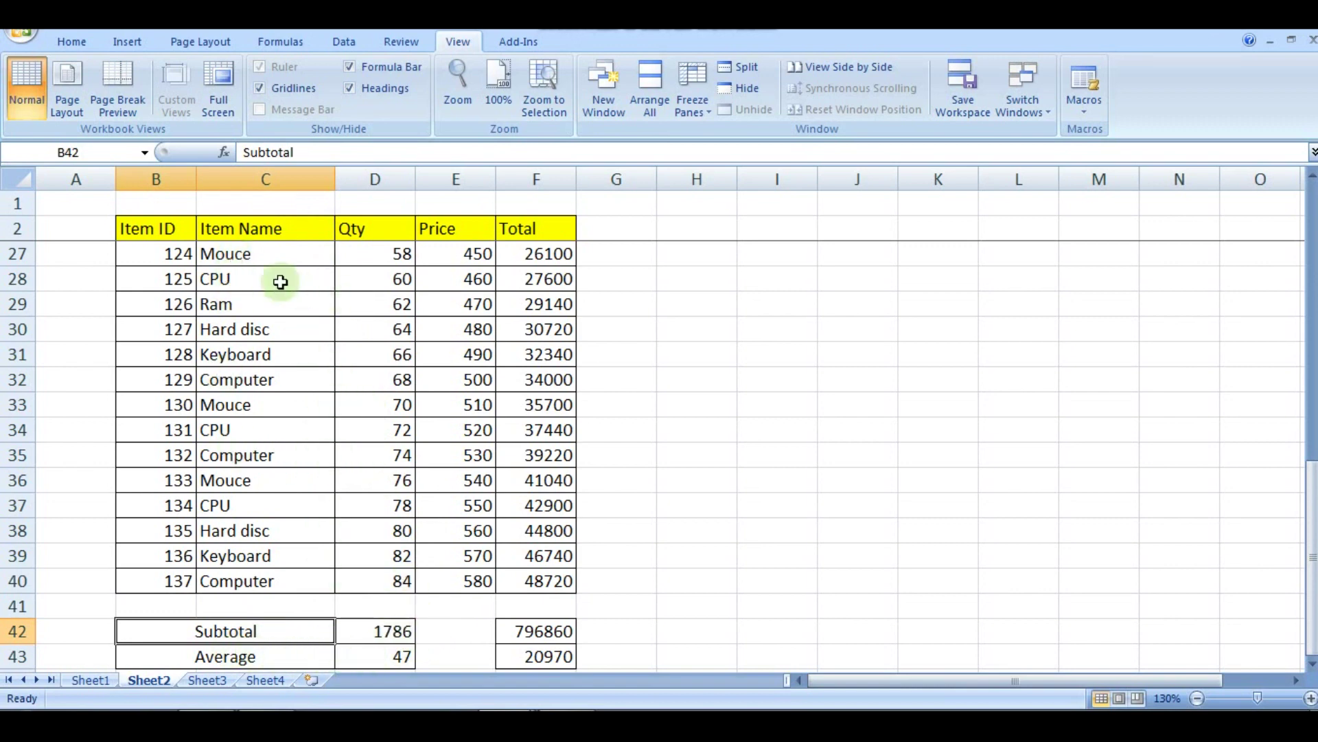
pyautogui.scroll(-2, 302, 420)
pyautogui.scroll(1, 303, 421)
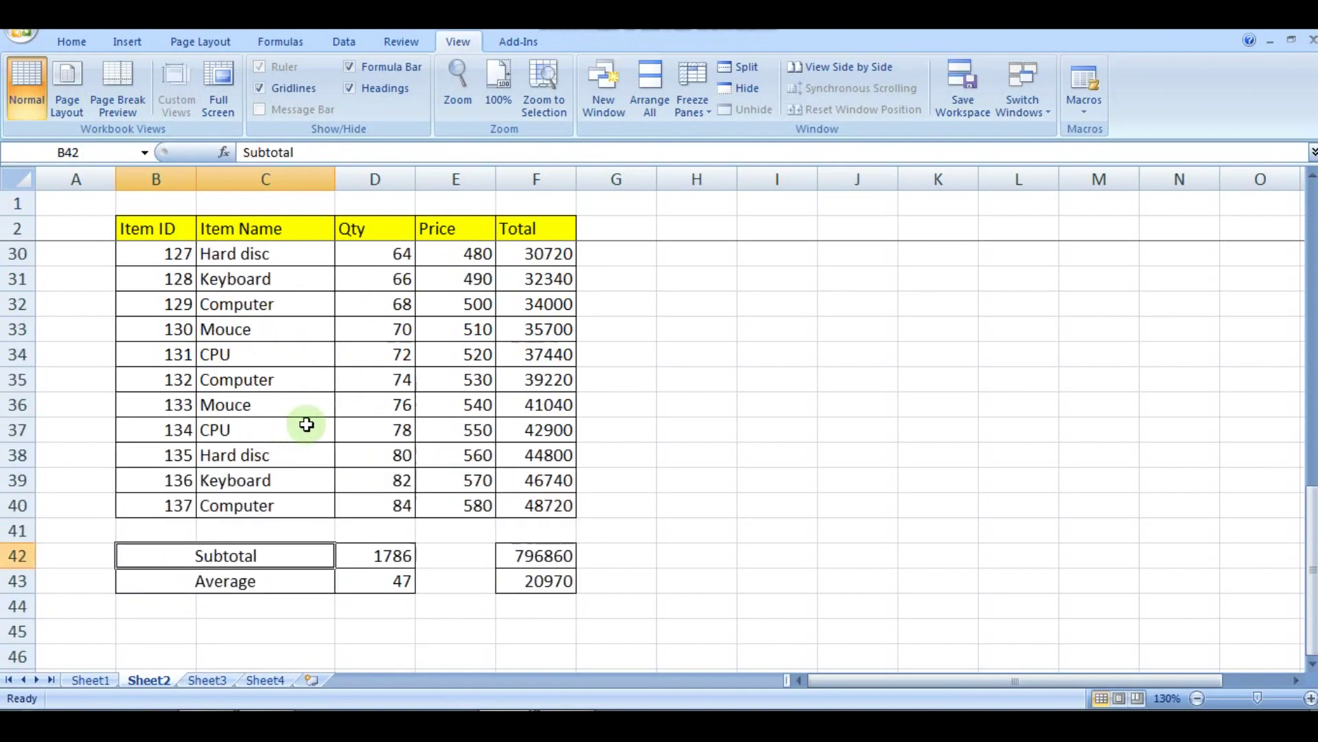
pyautogui.scroll(5, 281, 470)
# On Sheet3, scroll the upper pane through item IDs 104–119 while Subtotal and Average stay visible.
pyautogui.click(208, 680)
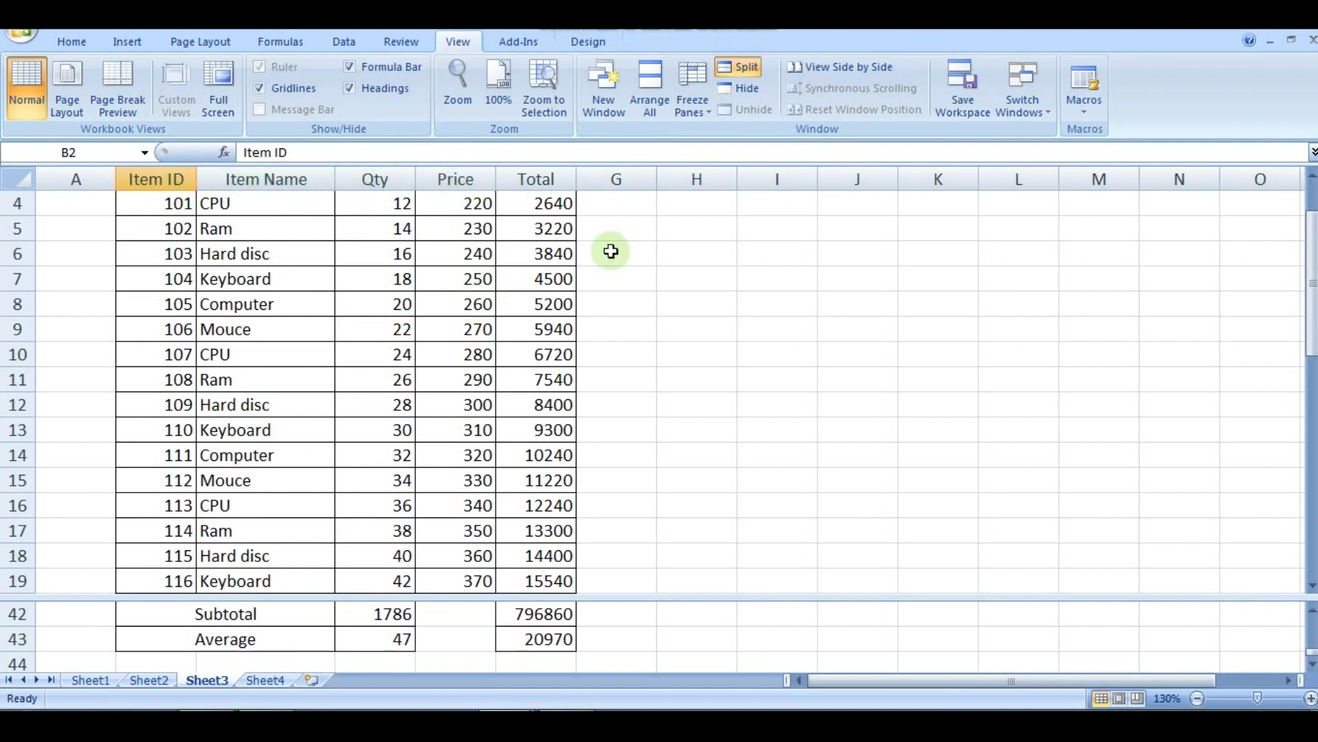
pyautogui.scroll(1, 422, 346)
pyautogui.scroll(-1, 422, 346)
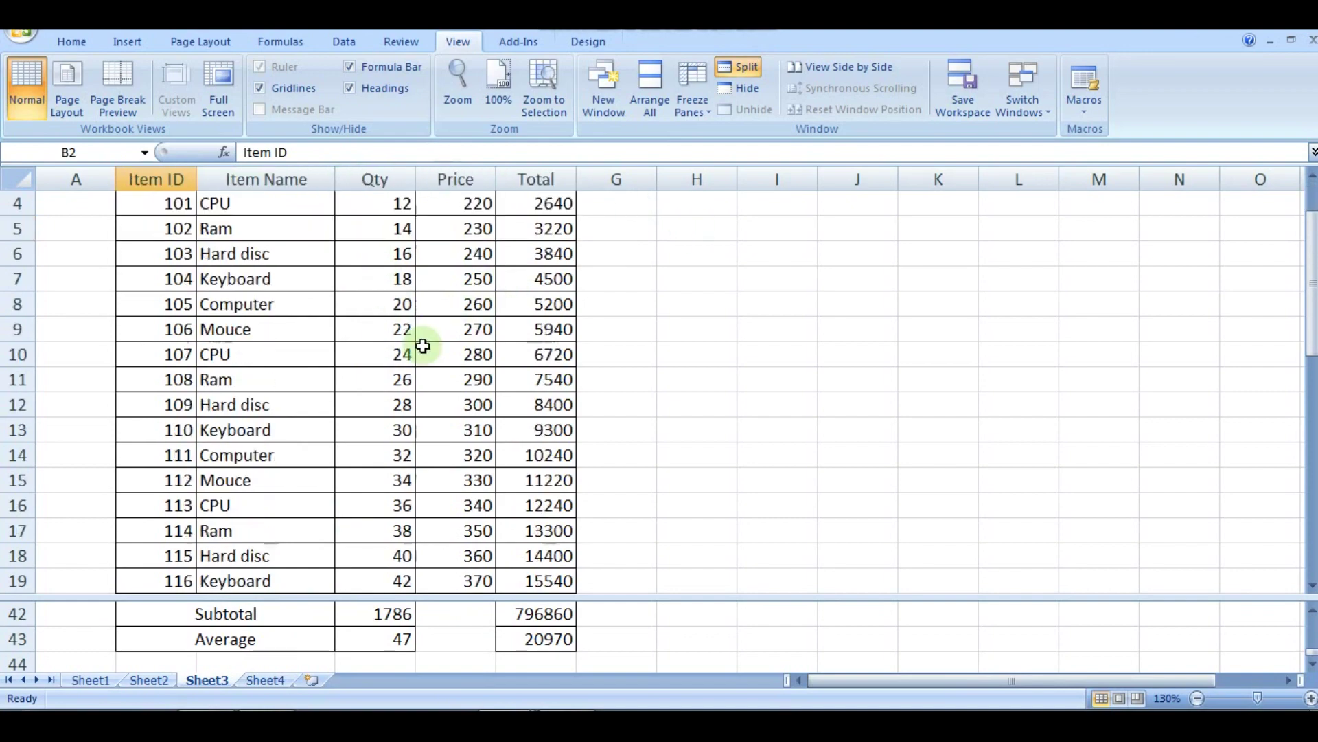
pyautogui.scroll(-3, 422, 346)
pyautogui.scroll(-3, 423, 346)
pyautogui.scroll(-1, 422, 346)
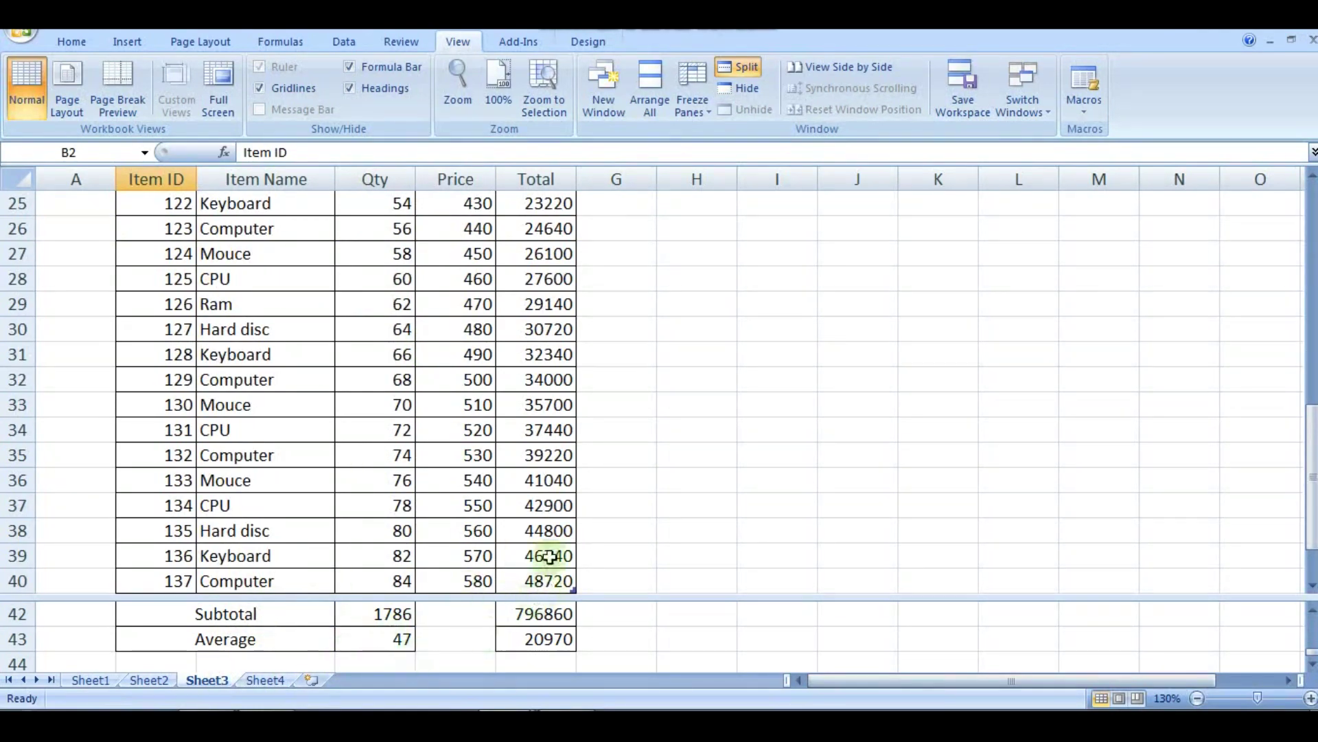
pyautogui.scroll(3, 471, 427)
pyautogui.scroll(3, 471, 427)
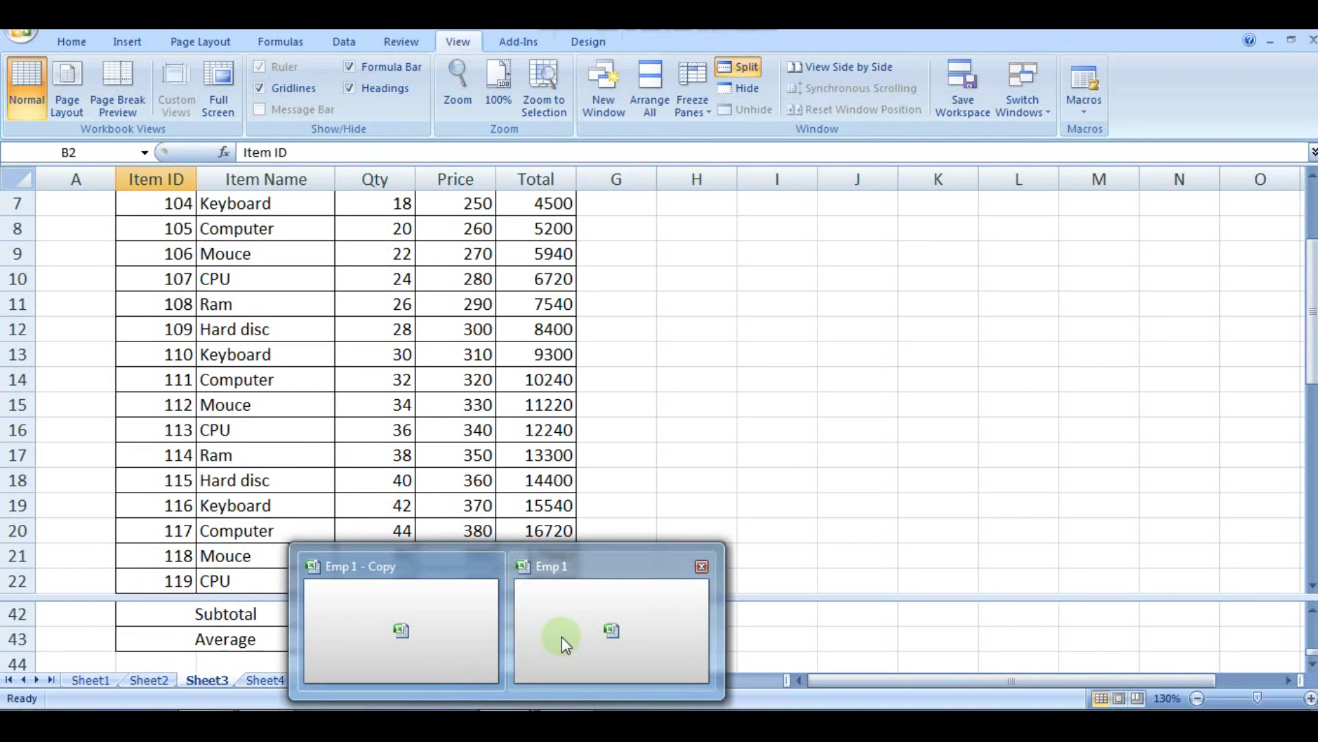
# Return to the Emp 1 workbook and insert a comment on cell C4 (Name 1).
pyautogui.click(562, 636)
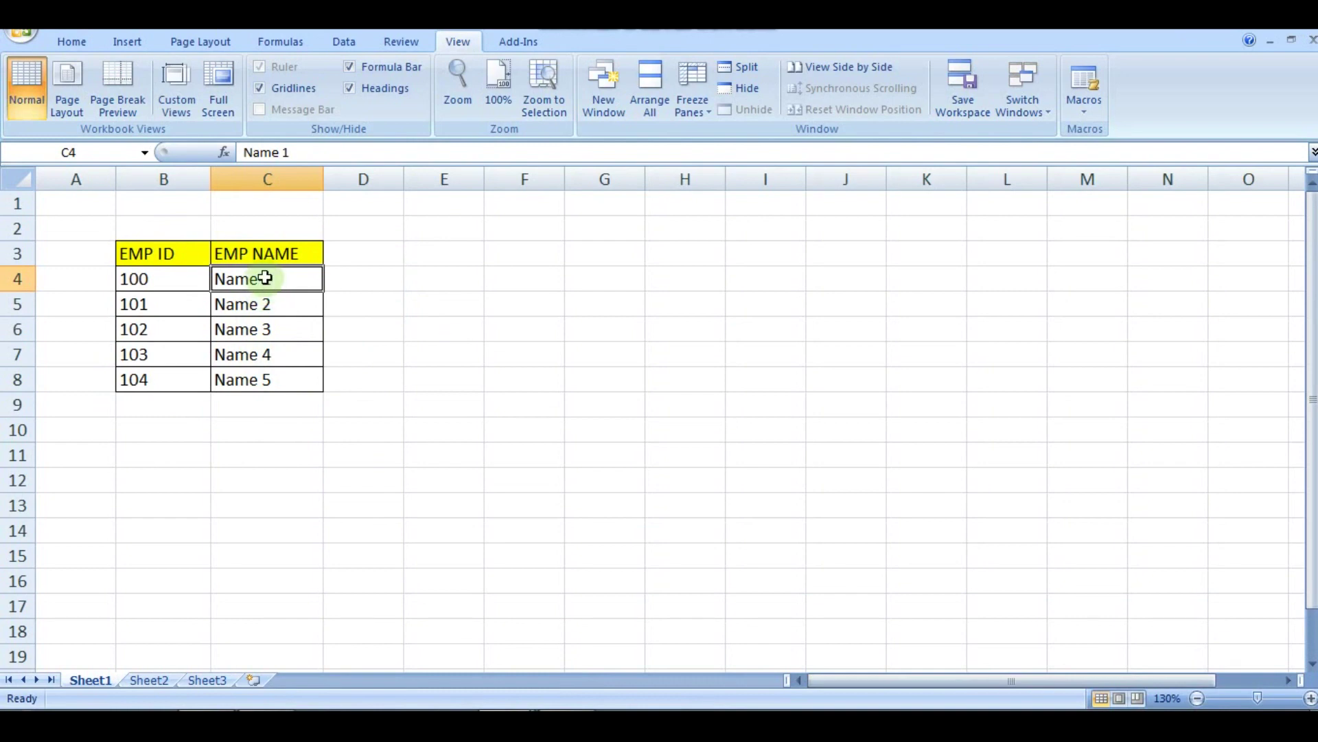
pyautogui.click(380, 392)
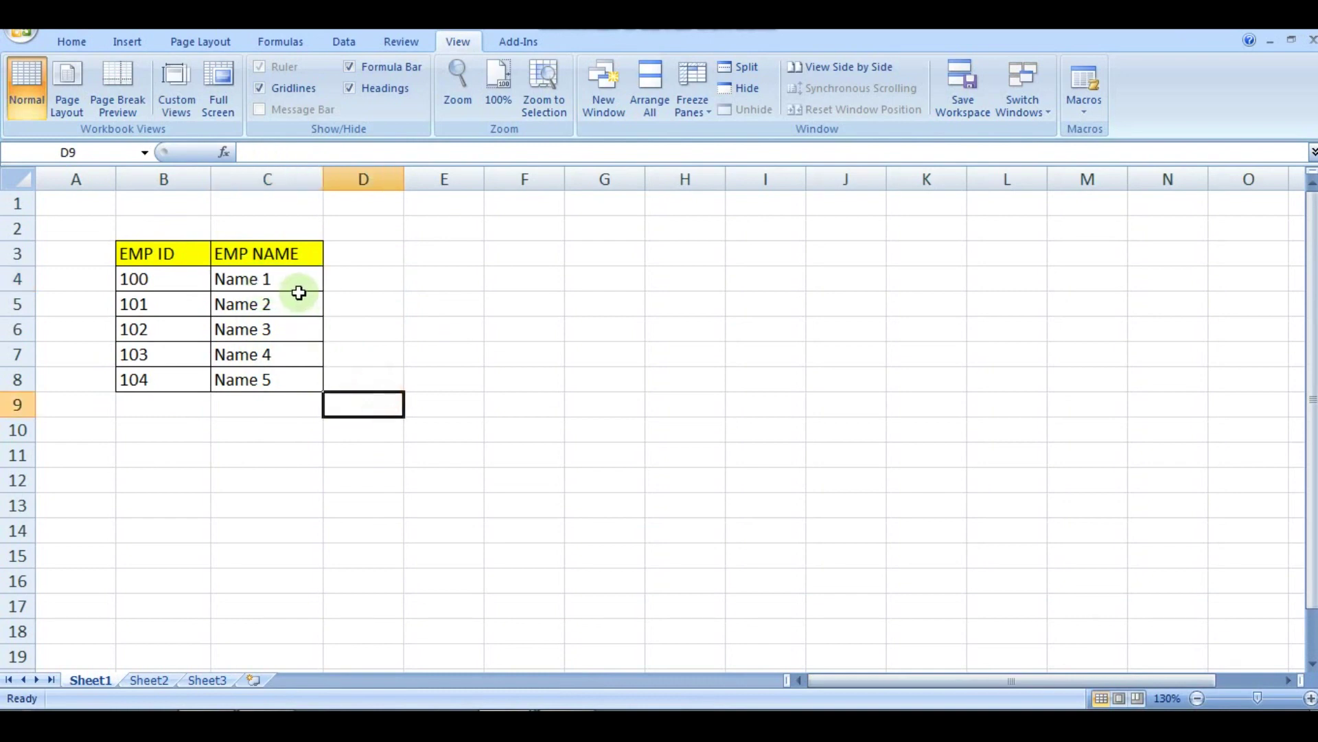
pyautogui.click(256, 279)
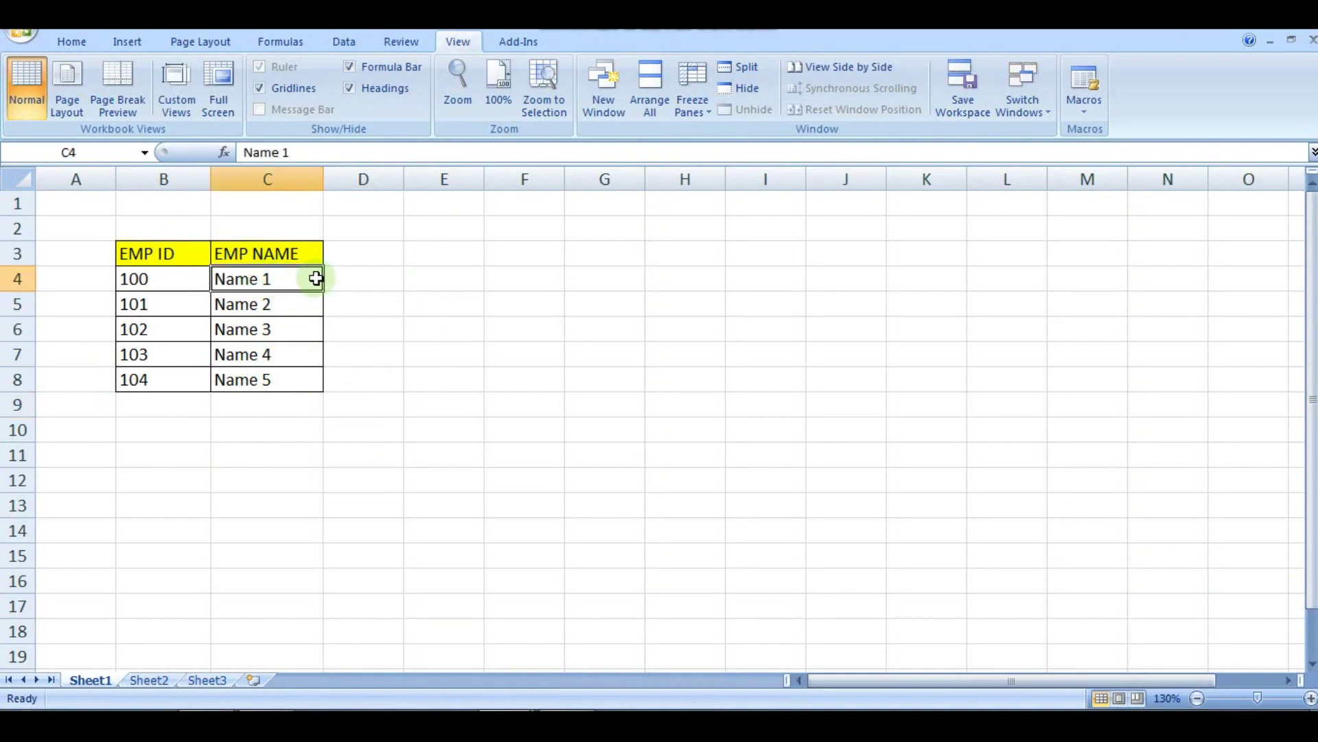
pyautogui.rightClick(283, 278)
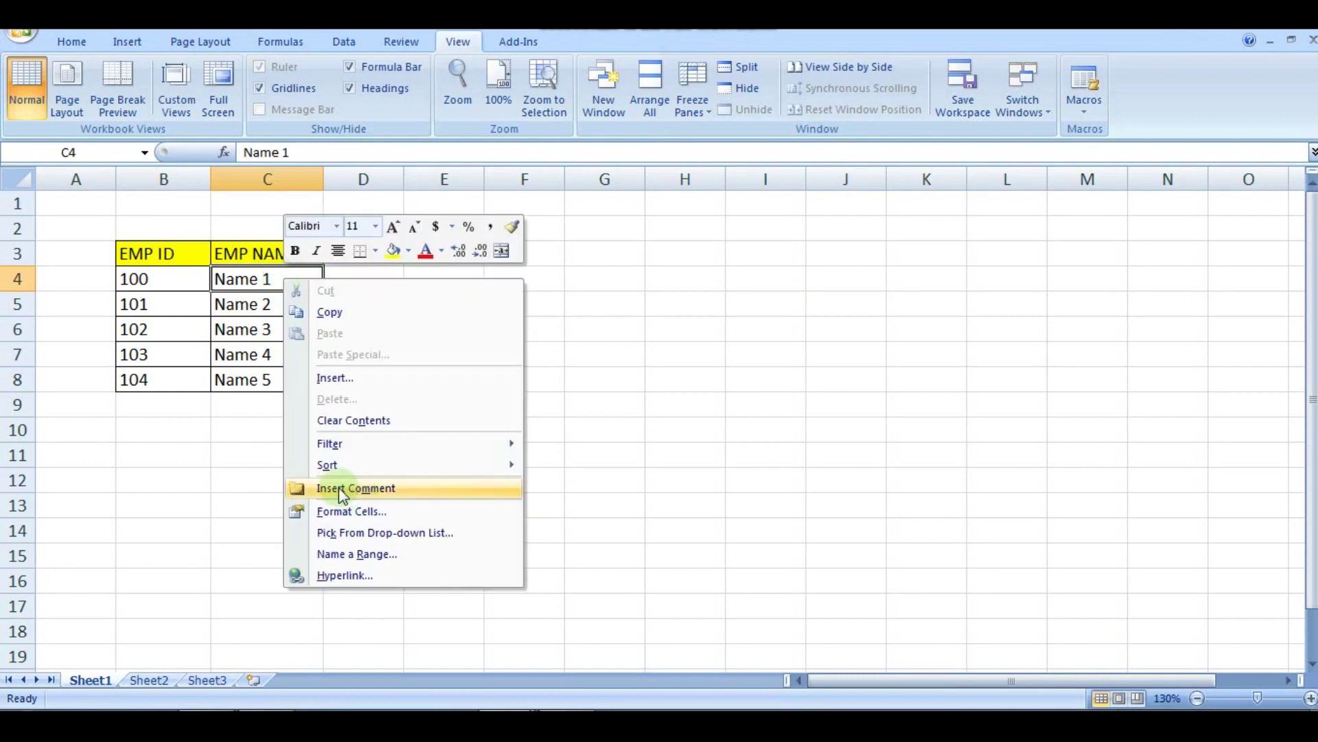
pyautogui.click(356, 489)
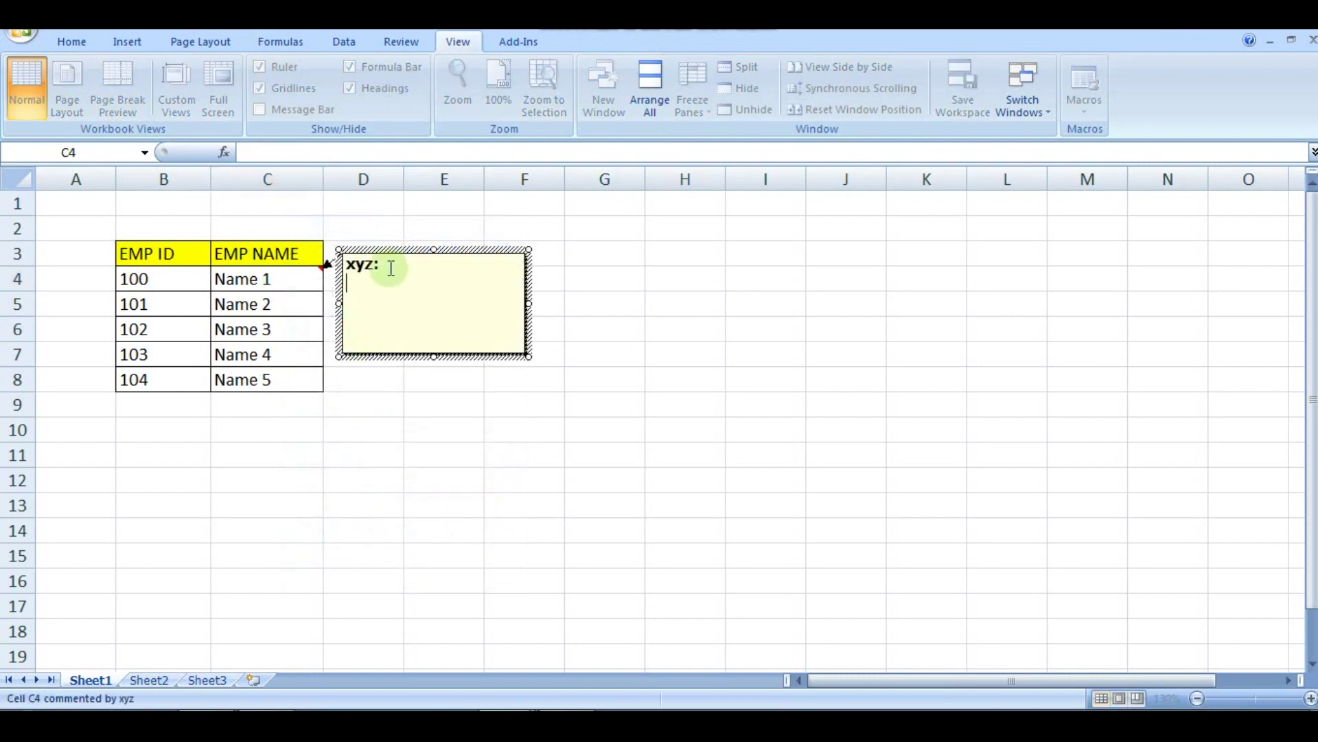
# Remove the comment's default author text and confirm the Format Comment dialog unchanged.
pyautogui.doubleClick(390, 266)
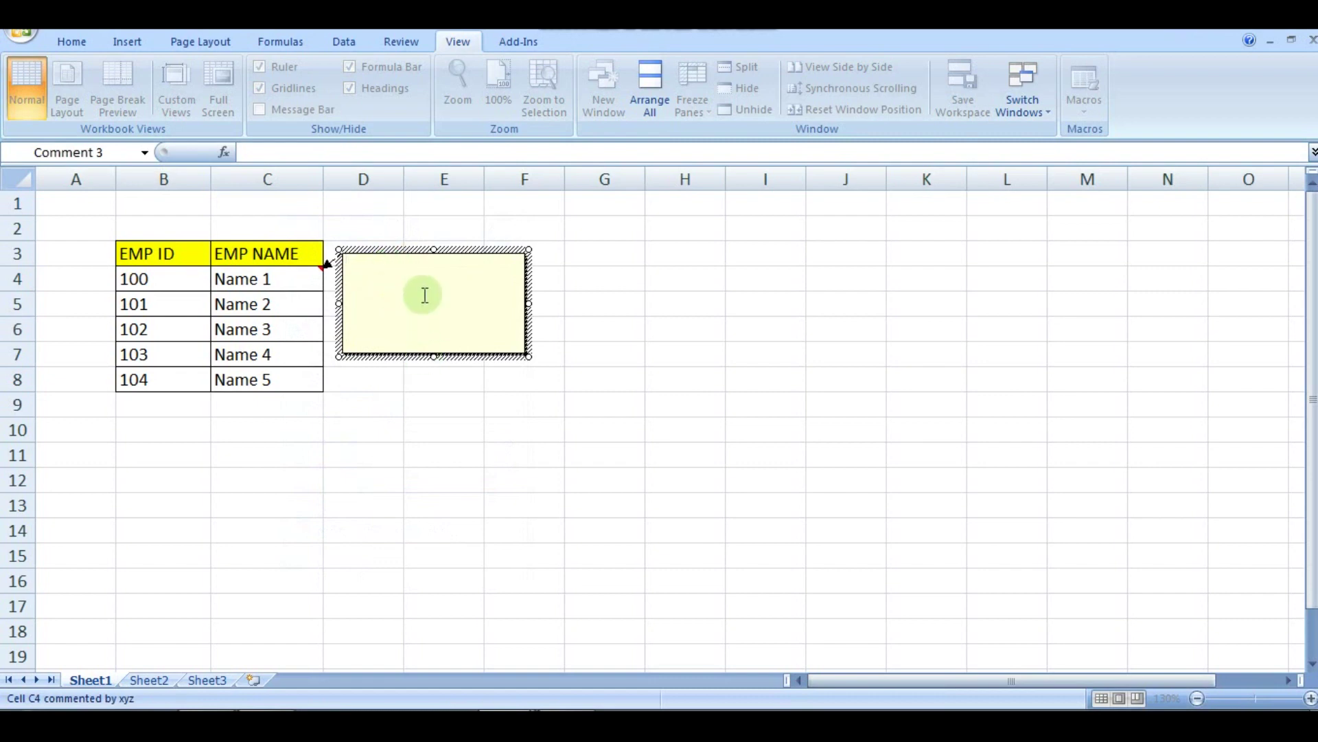
pyautogui.rightClick(404, 299)
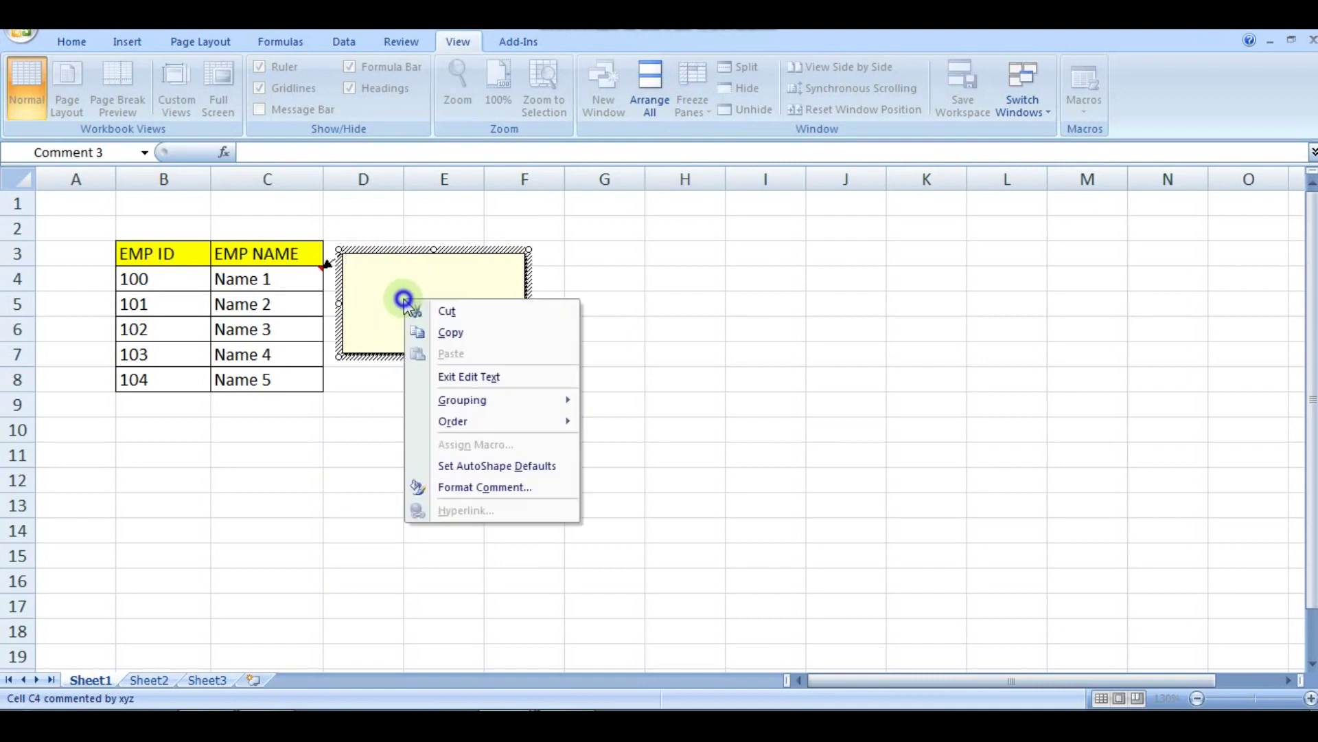
pyautogui.click(471, 489)
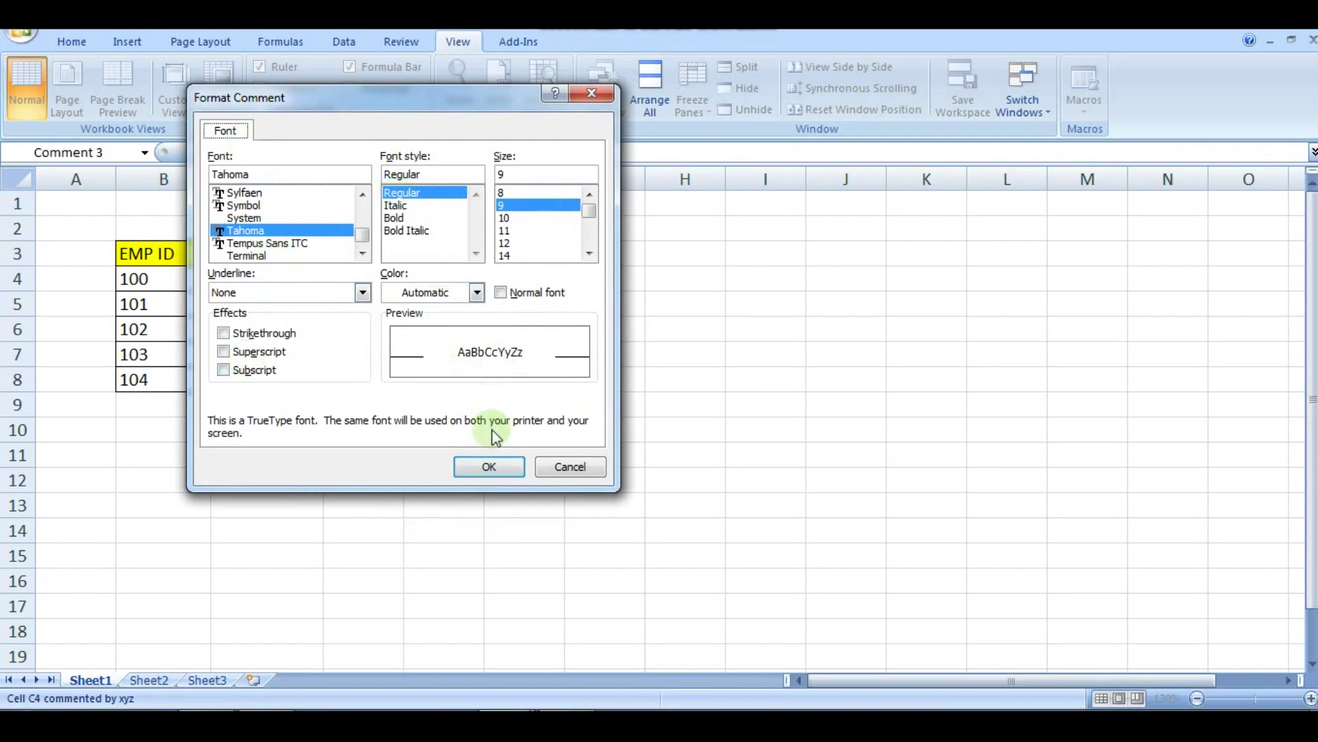
pyautogui.click(490, 469)
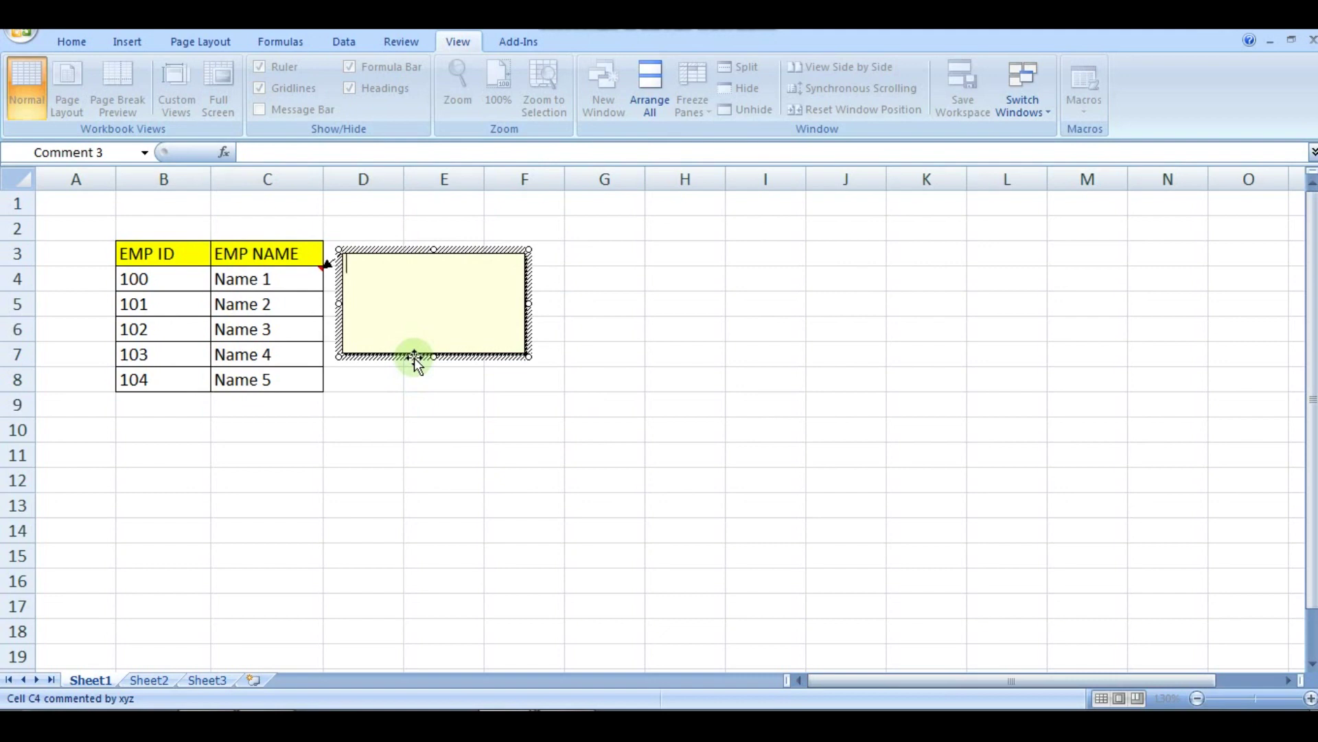
# Set picture 1 from the Pics folder as the C4 comment's fill effect, then deselect to hide it.
pyautogui.rightClick(418, 352)
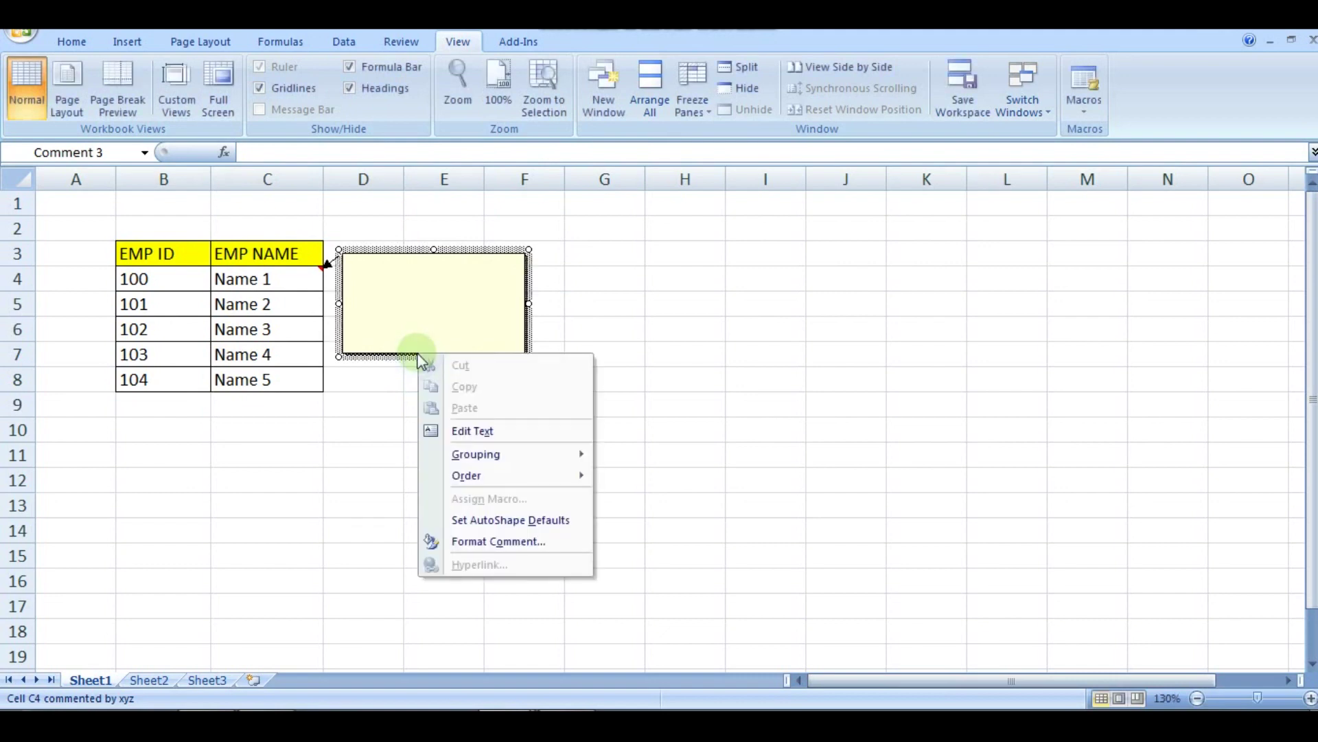
pyautogui.click(461, 541)
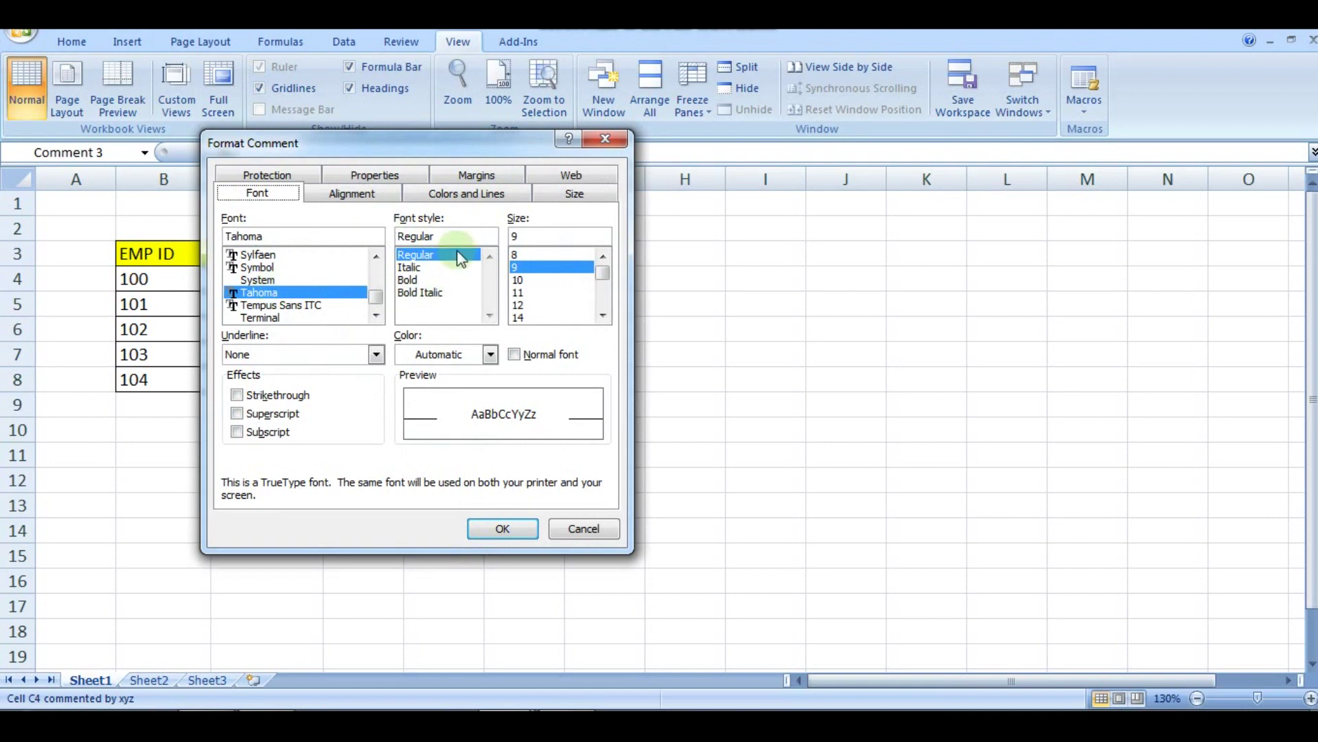
pyautogui.click(467, 196)
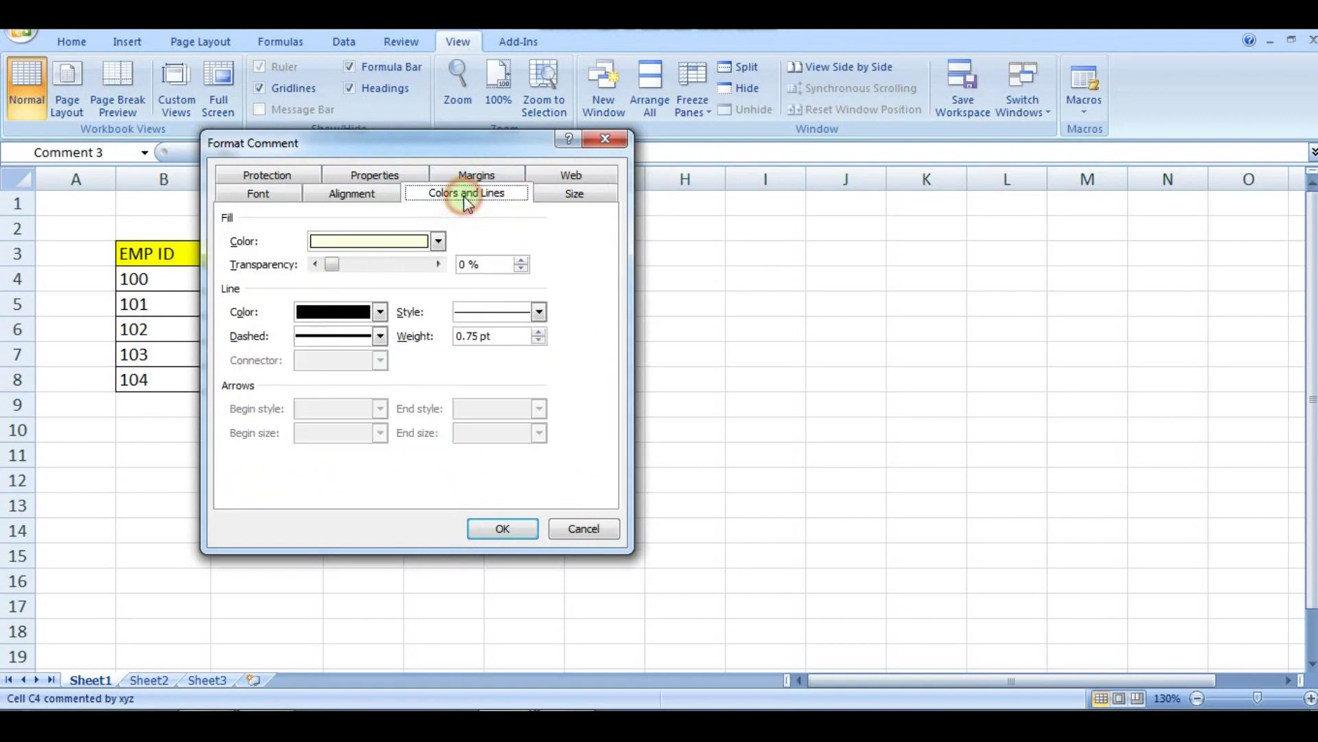
pyautogui.click(438, 241)
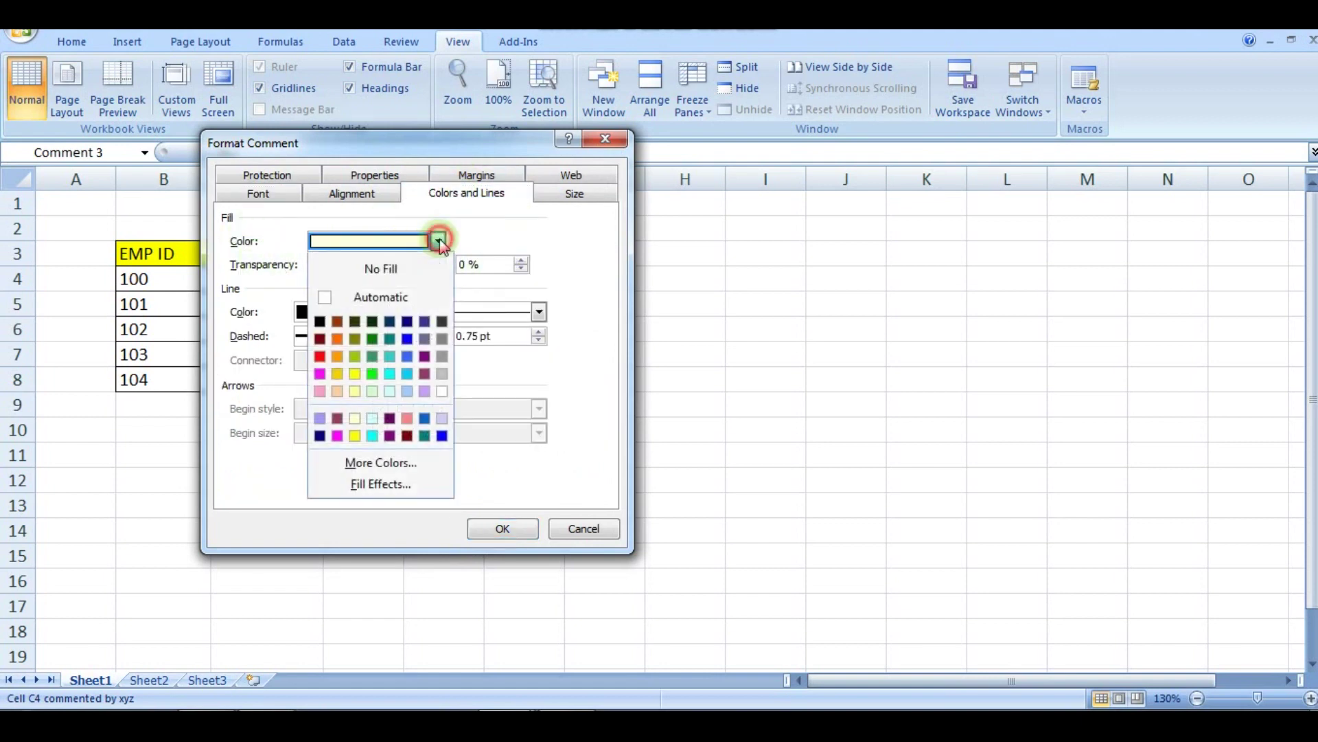
pyautogui.click(401, 483)
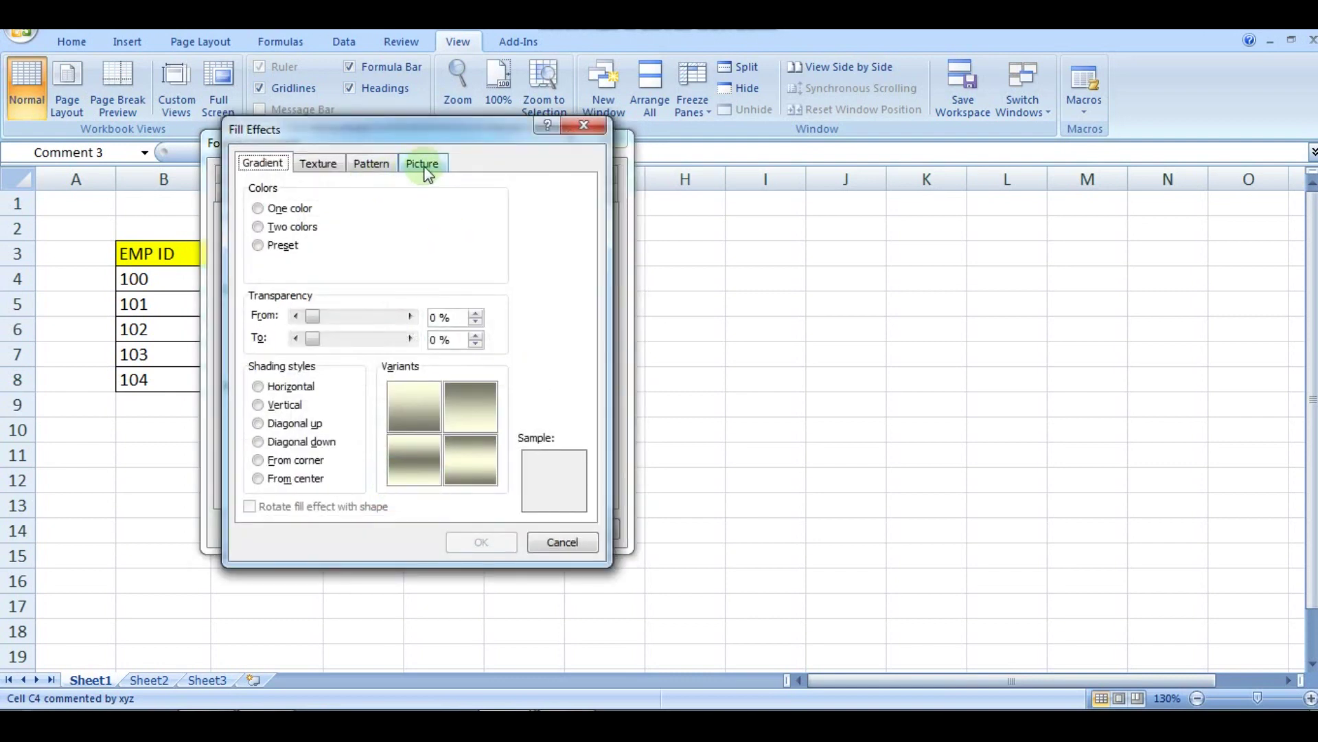
pyautogui.click(426, 168)
pyautogui.click(464, 398)
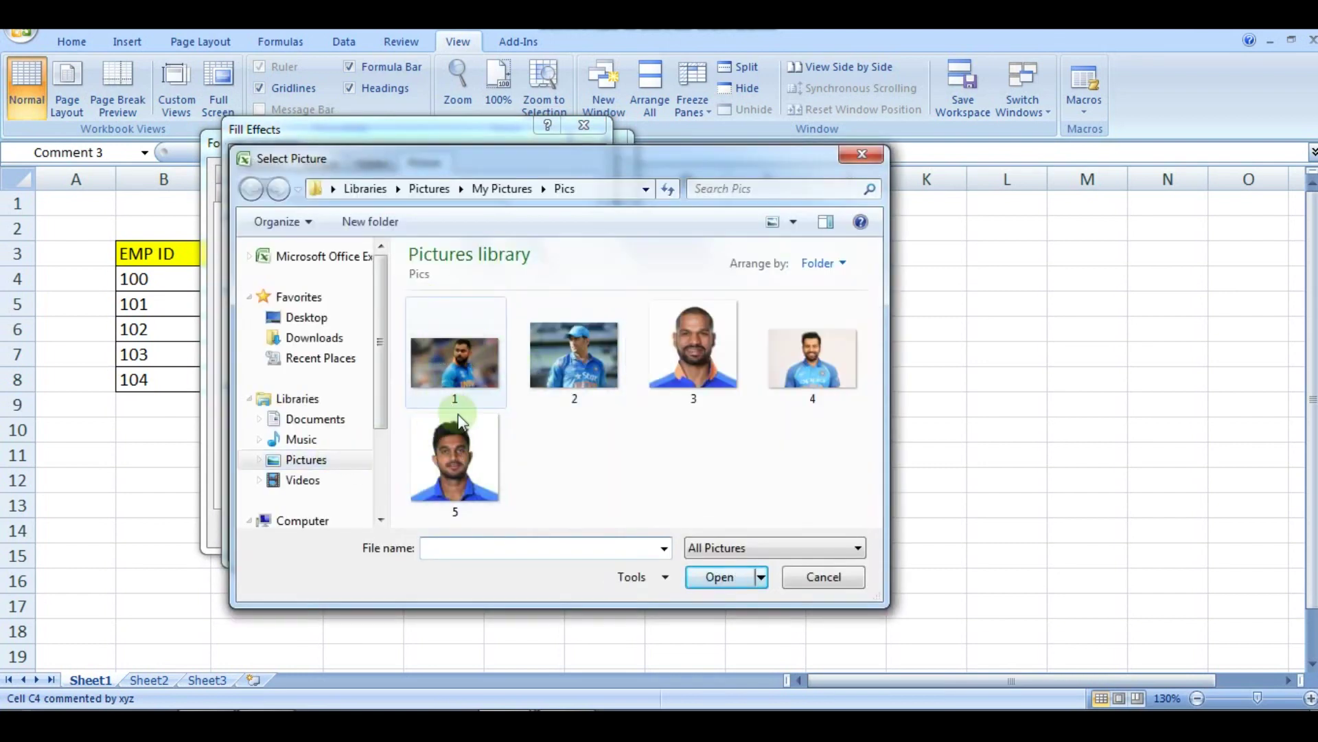
pyautogui.click(469, 390)
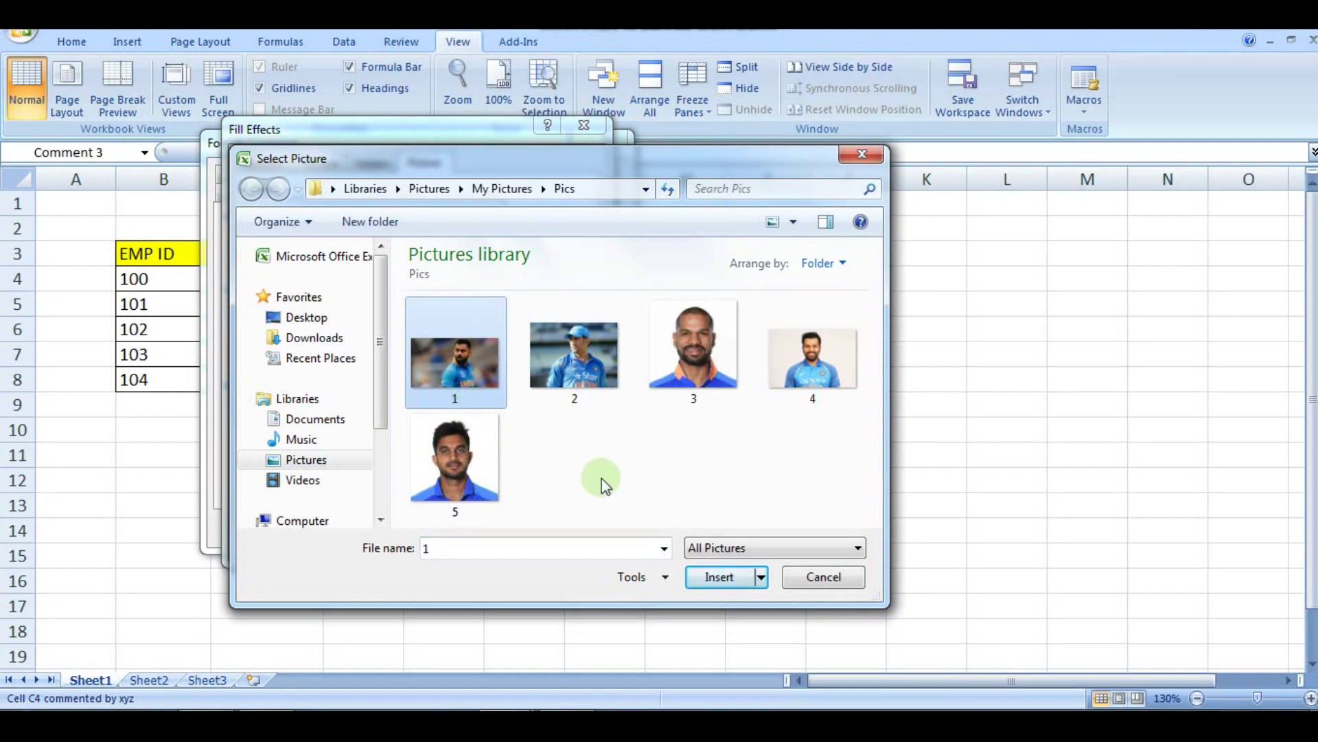
pyautogui.click(723, 577)
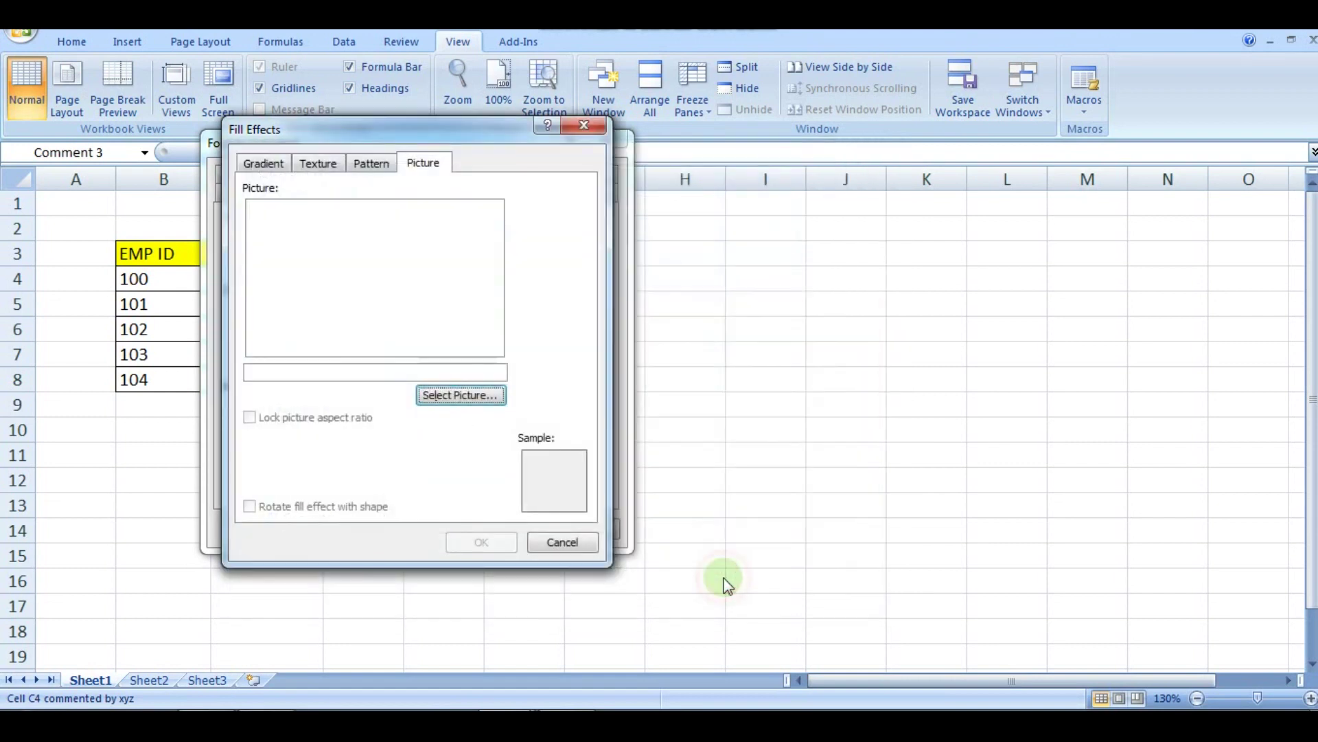
pyautogui.click(492, 543)
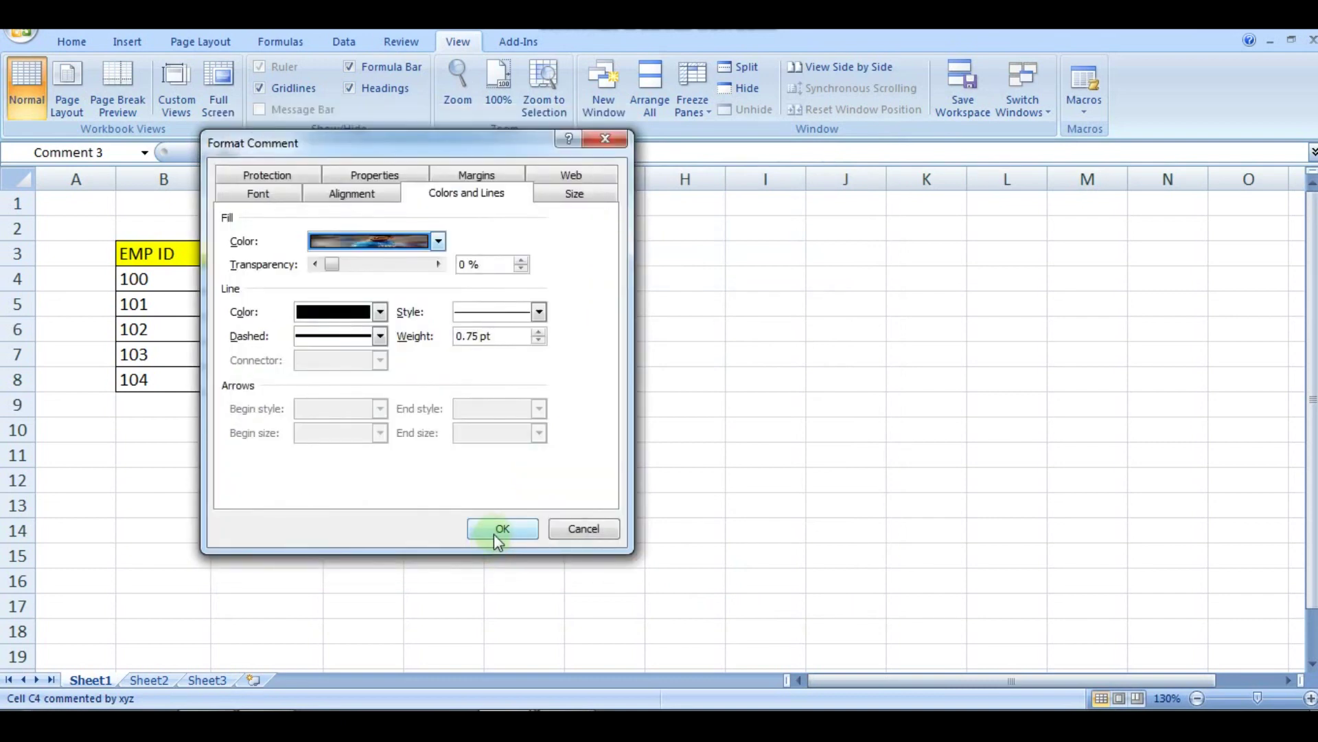
pyautogui.click(501, 532)
pyautogui.moveTo(266, 279)
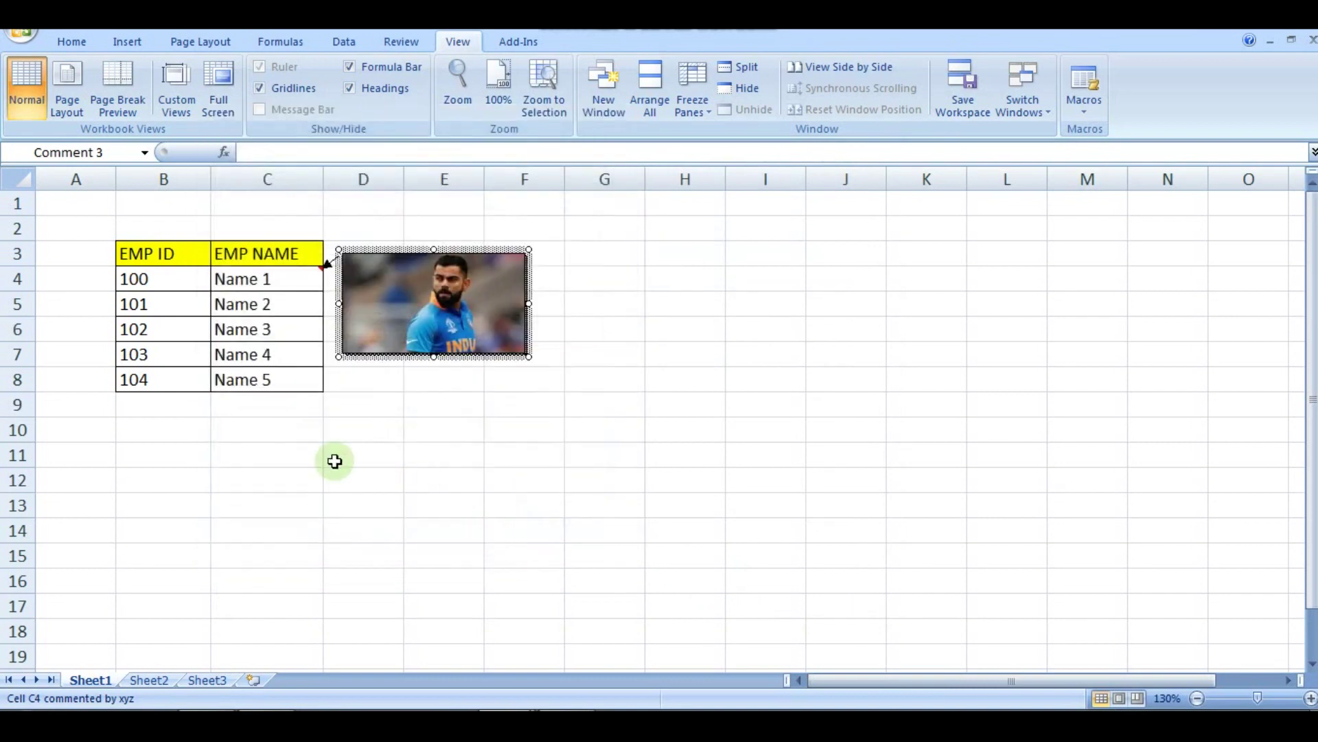
pyautogui.click(334, 443)
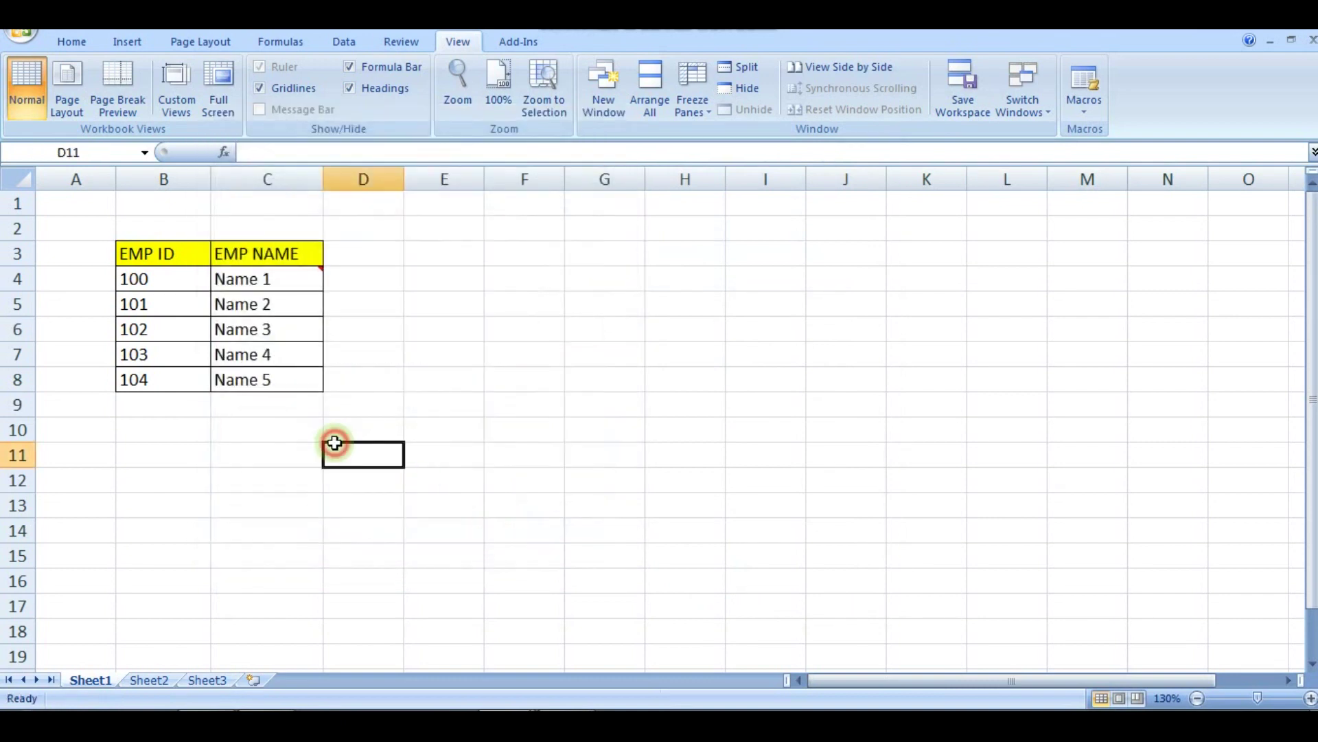
# Insert a comment on cell C5 (Name 2) and clear its author text.
pyautogui.click(256, 306)
pyautogui.rightClick(266, 304)
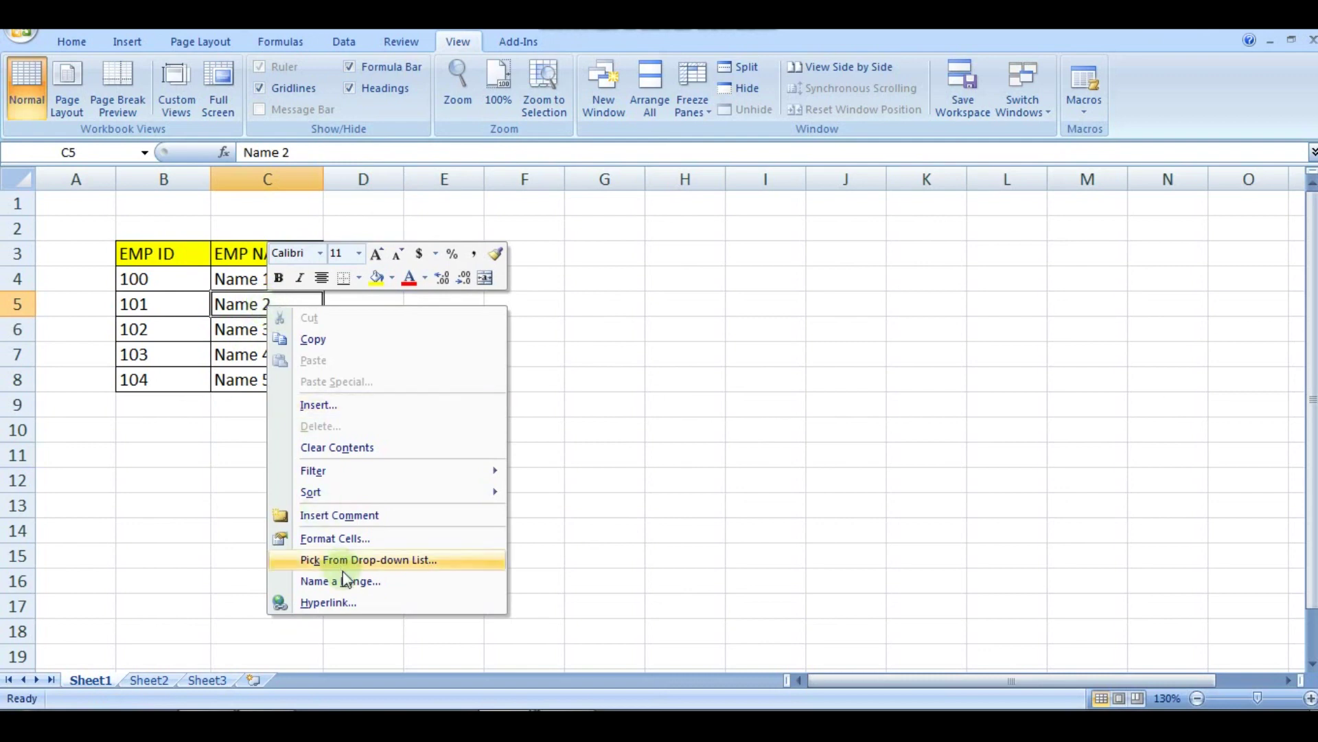
pyautogui.click(348, 518)
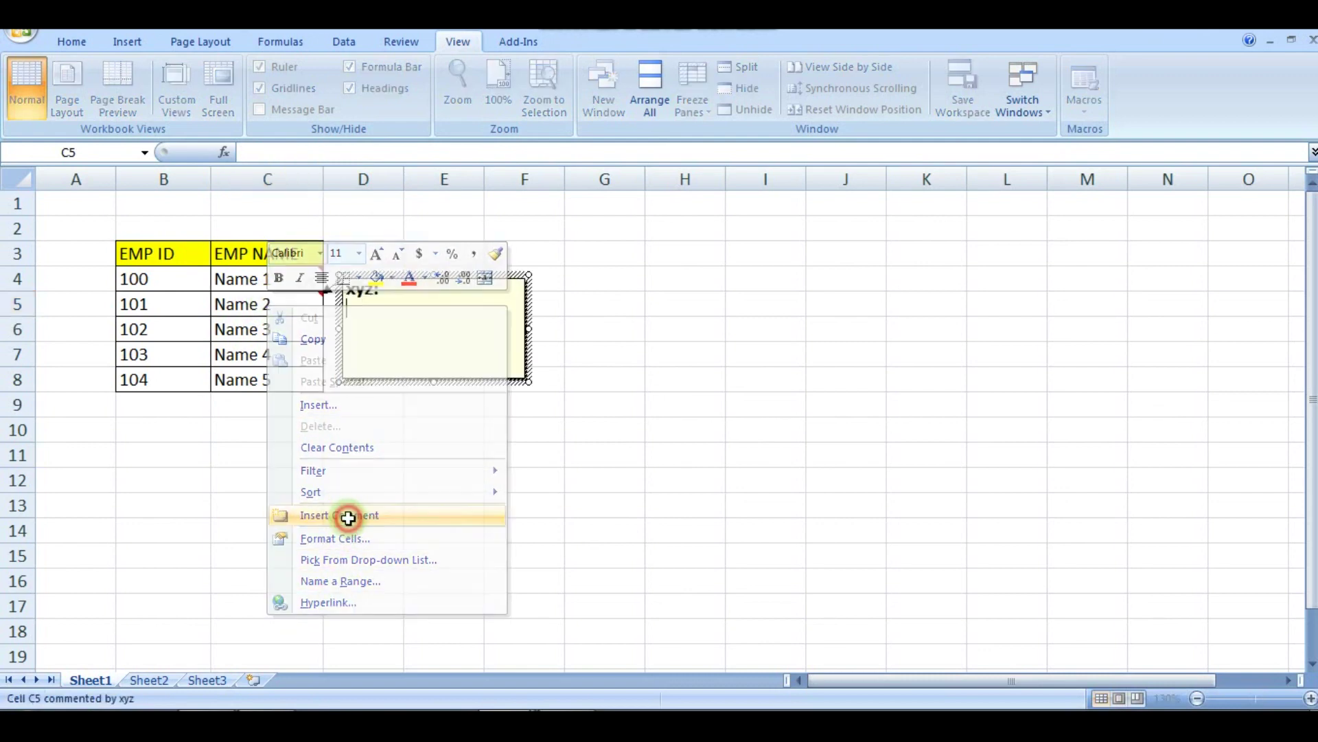
pyautogui.click(391, 298)
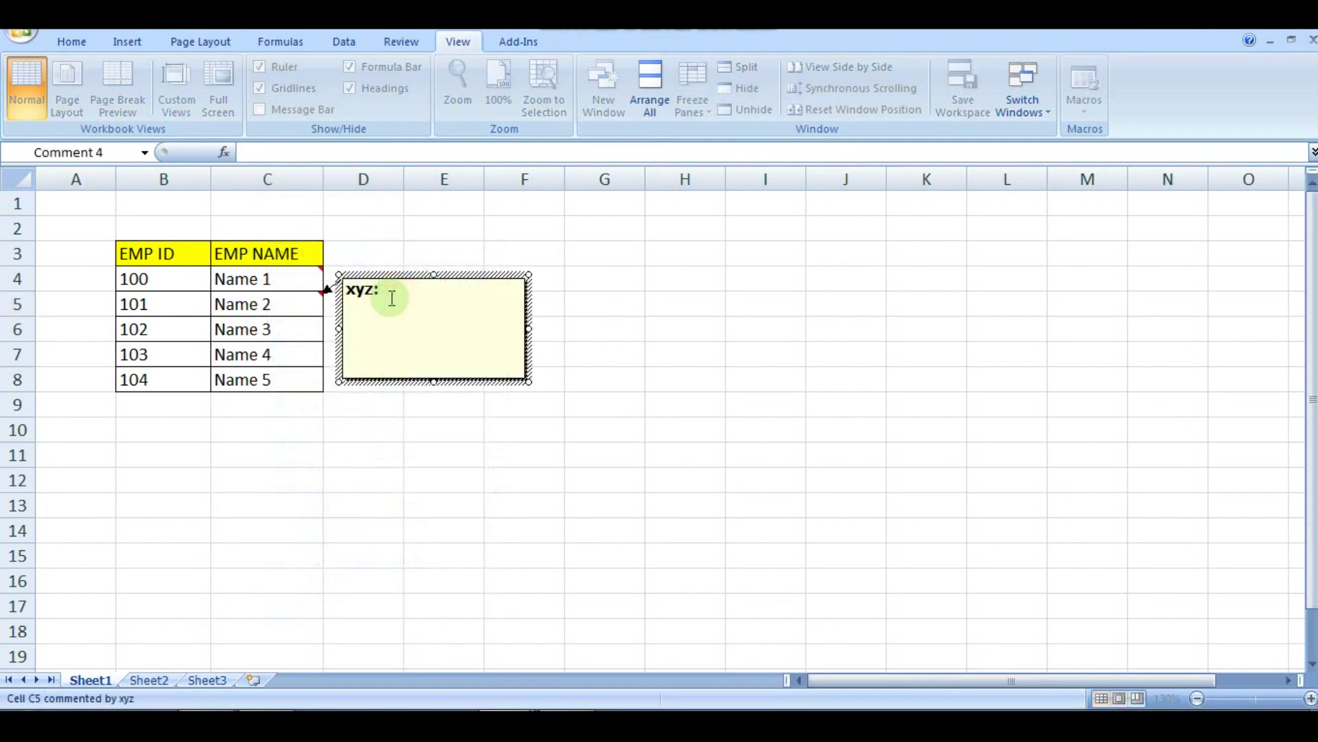
pyautogui.press('BackSpace')
pyautogui.press('BackSpace')
# Fill the C5 comment with picture 2 from the Pics folder via Fill Effects.
pyautogui.rightClick(410, 379)
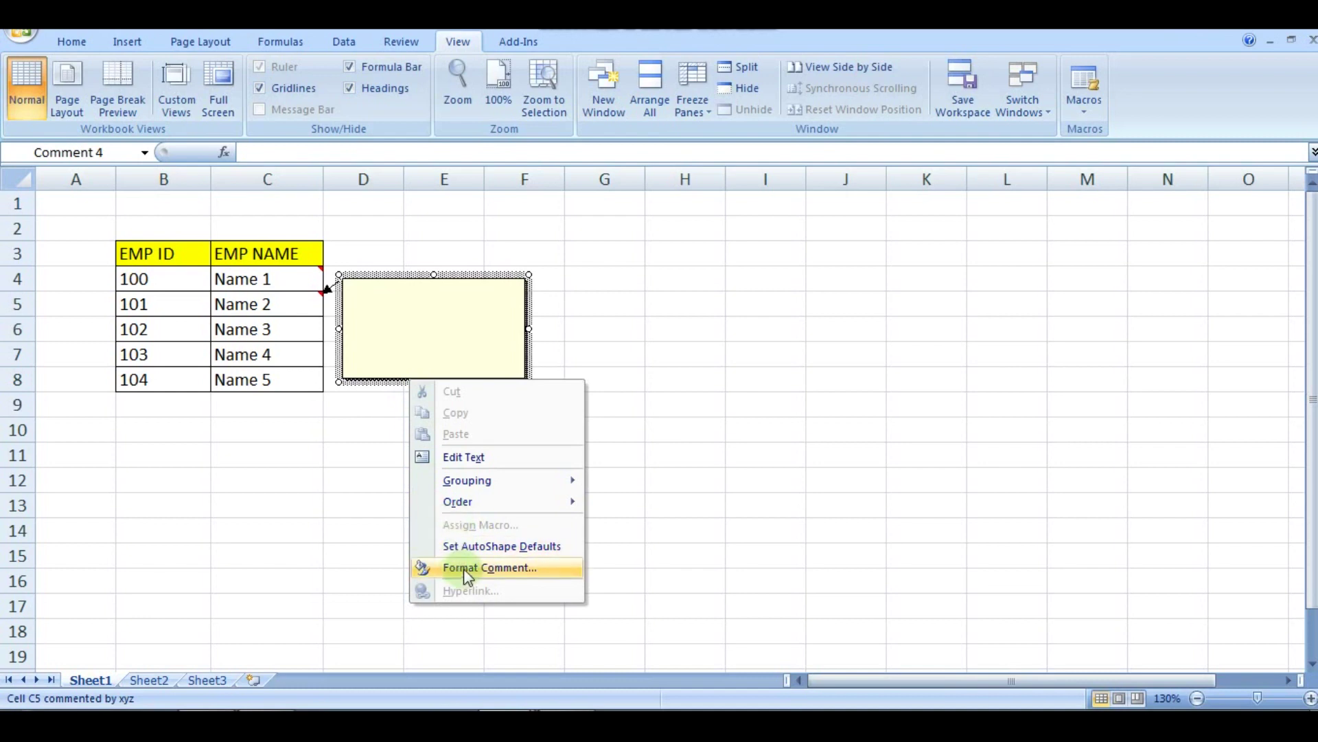
pyautogui.click(480, 568)
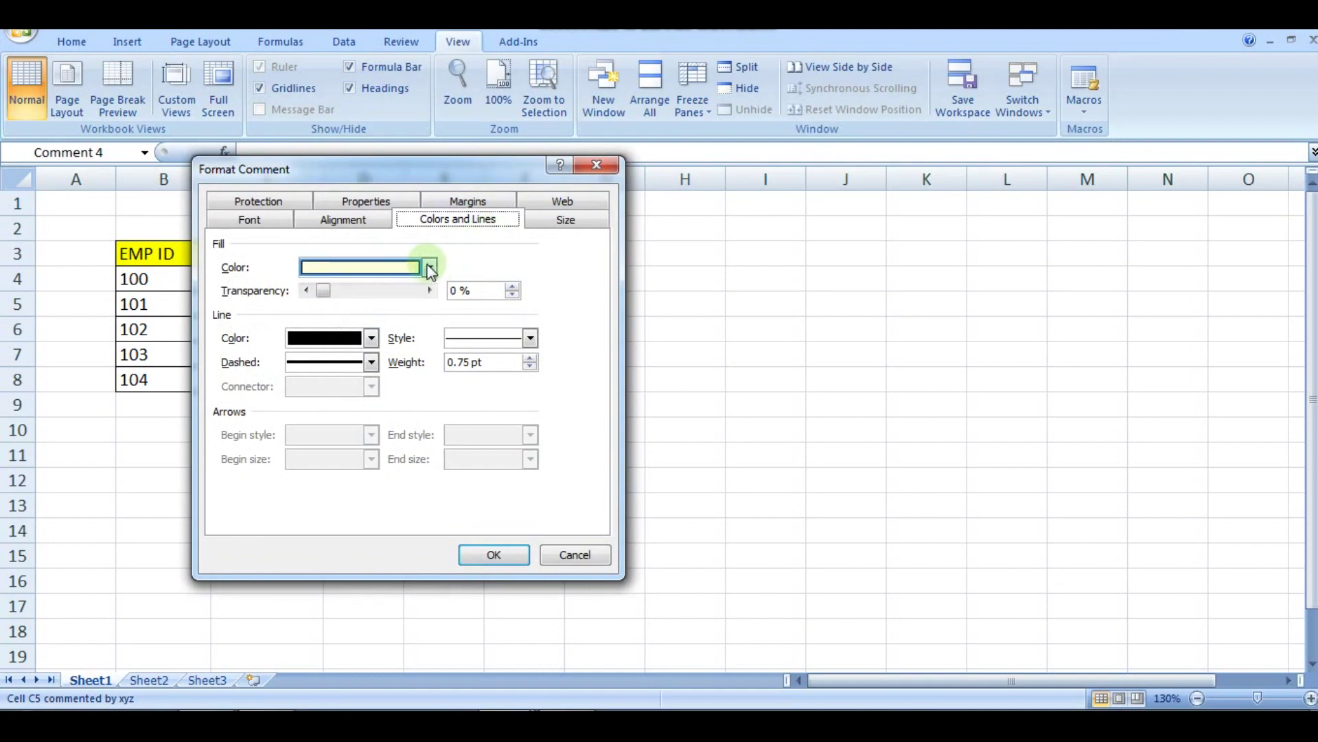
pyautogui.click(430, 267)
pyautogui.click(429, 268)
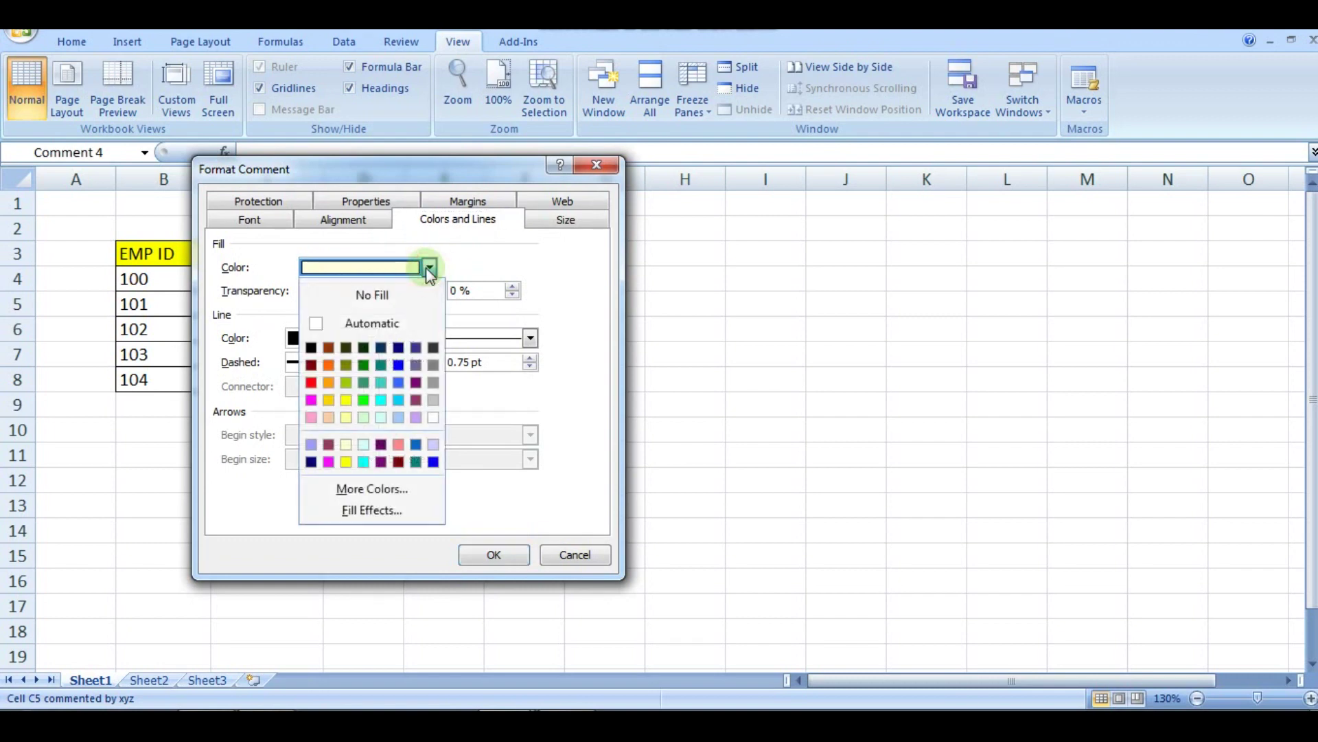
pyautogui.click(364, 511)
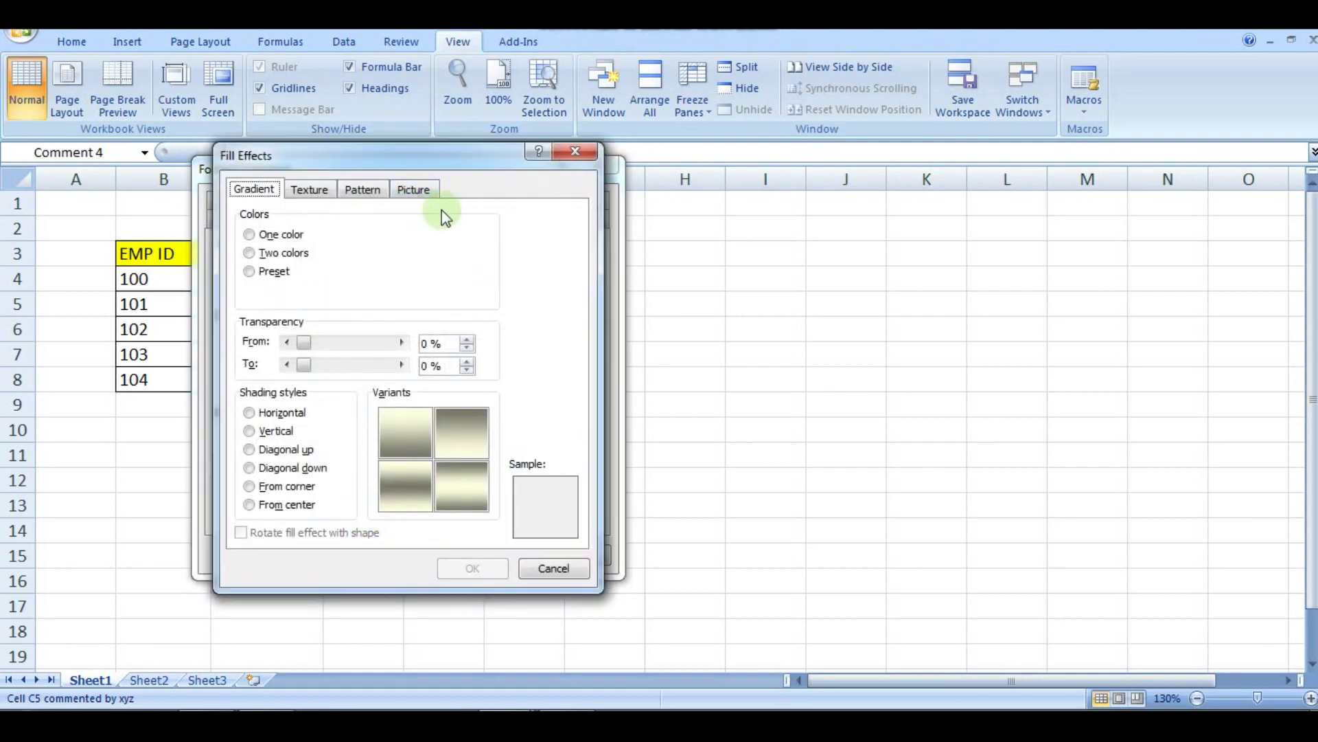
pyautogui.click(416, 195)
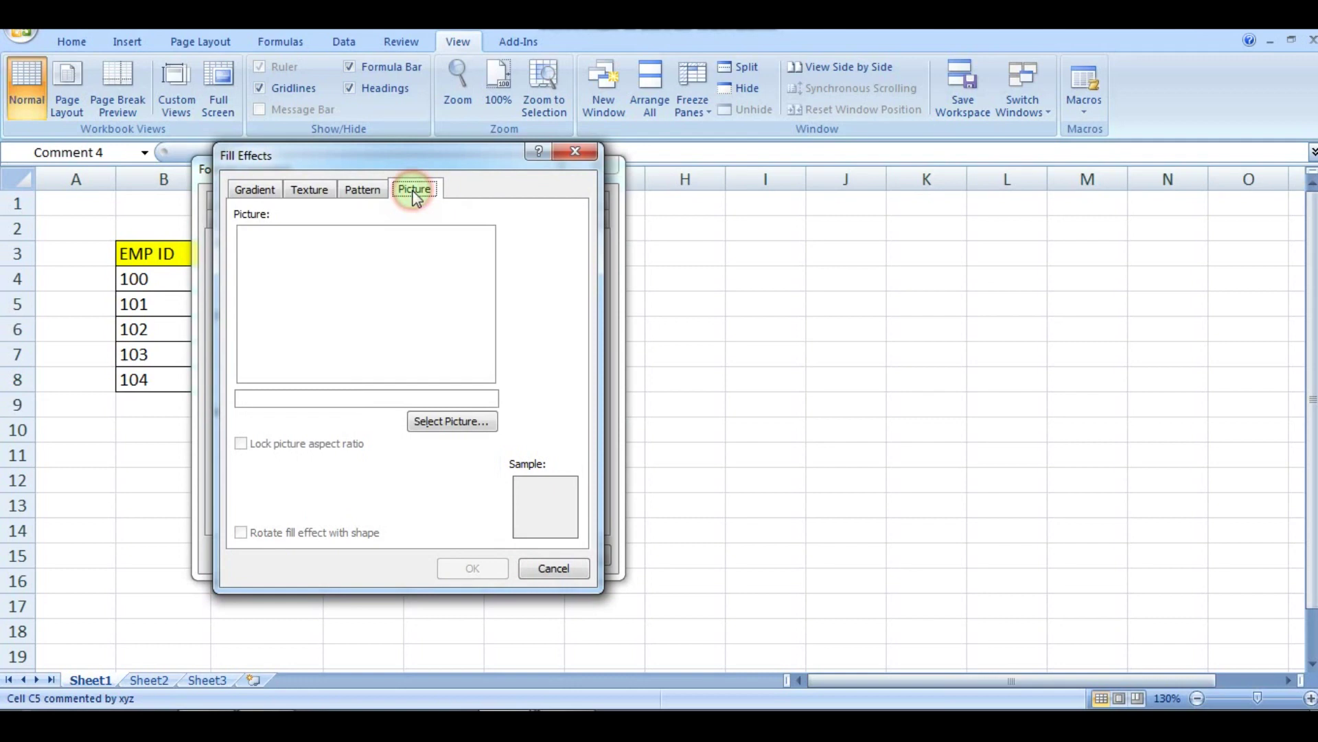
pyautogui.click(446, 422)
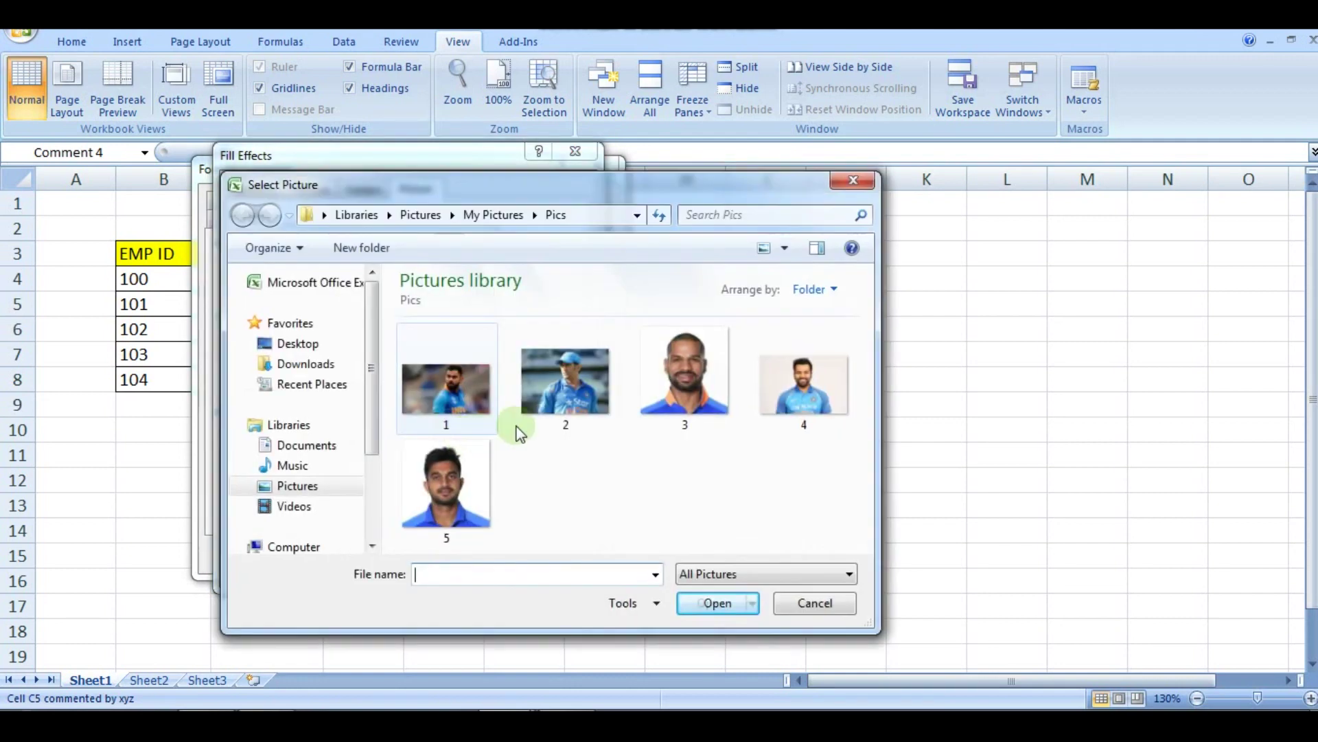
pyautogui.click(574, 410)
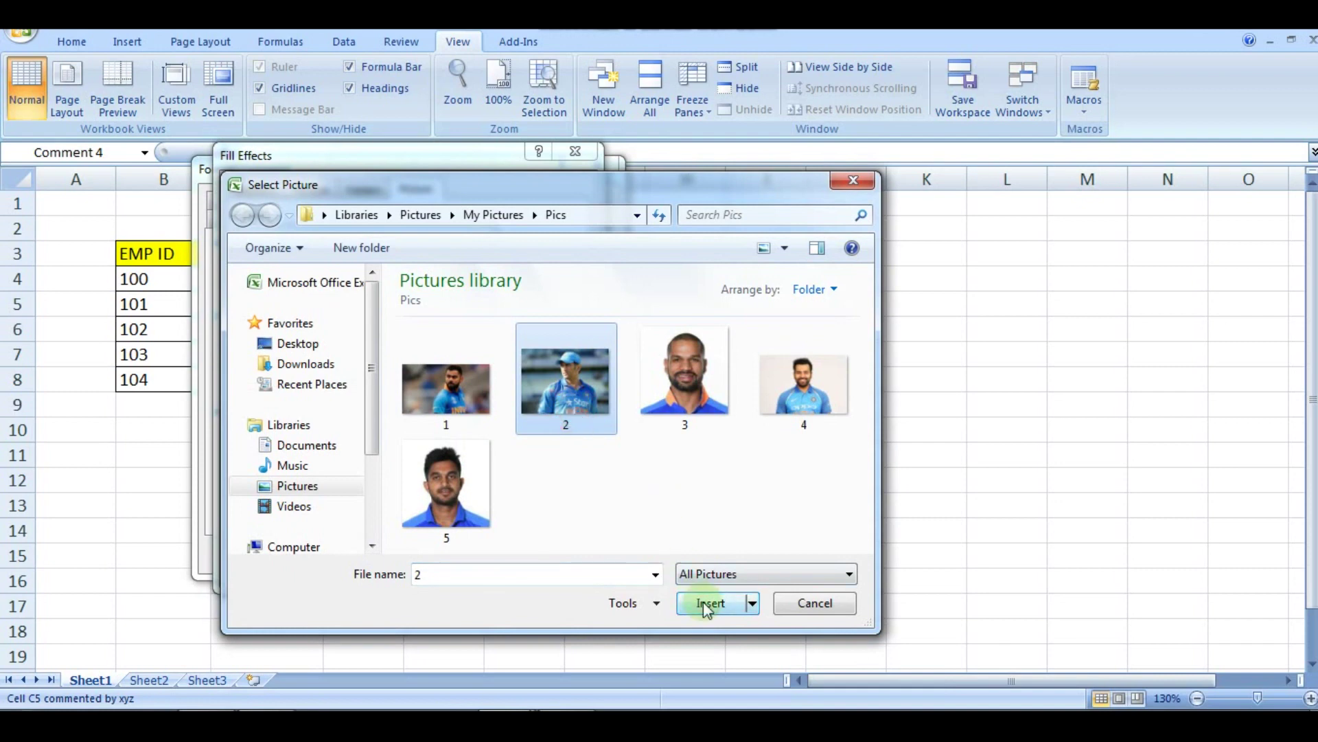
pyautogui.click(707, 604)
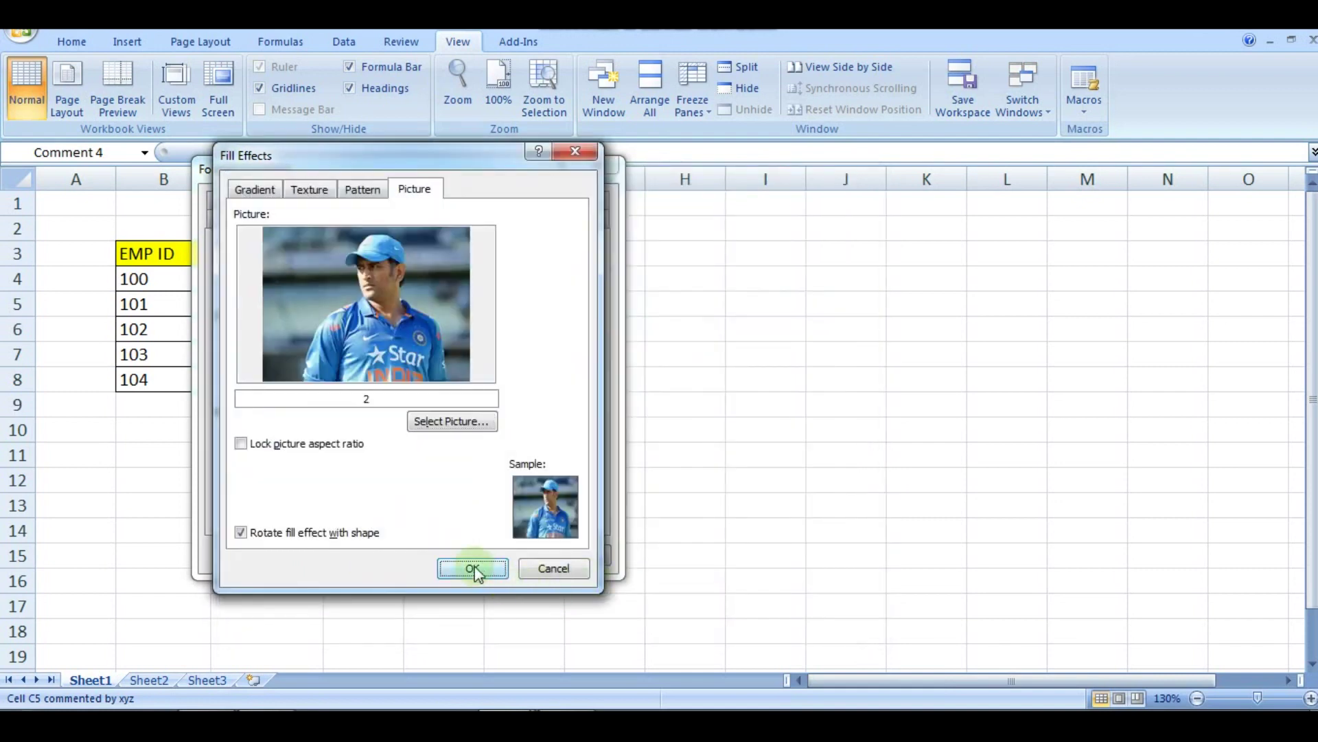
pyautogui.click(473, 568)
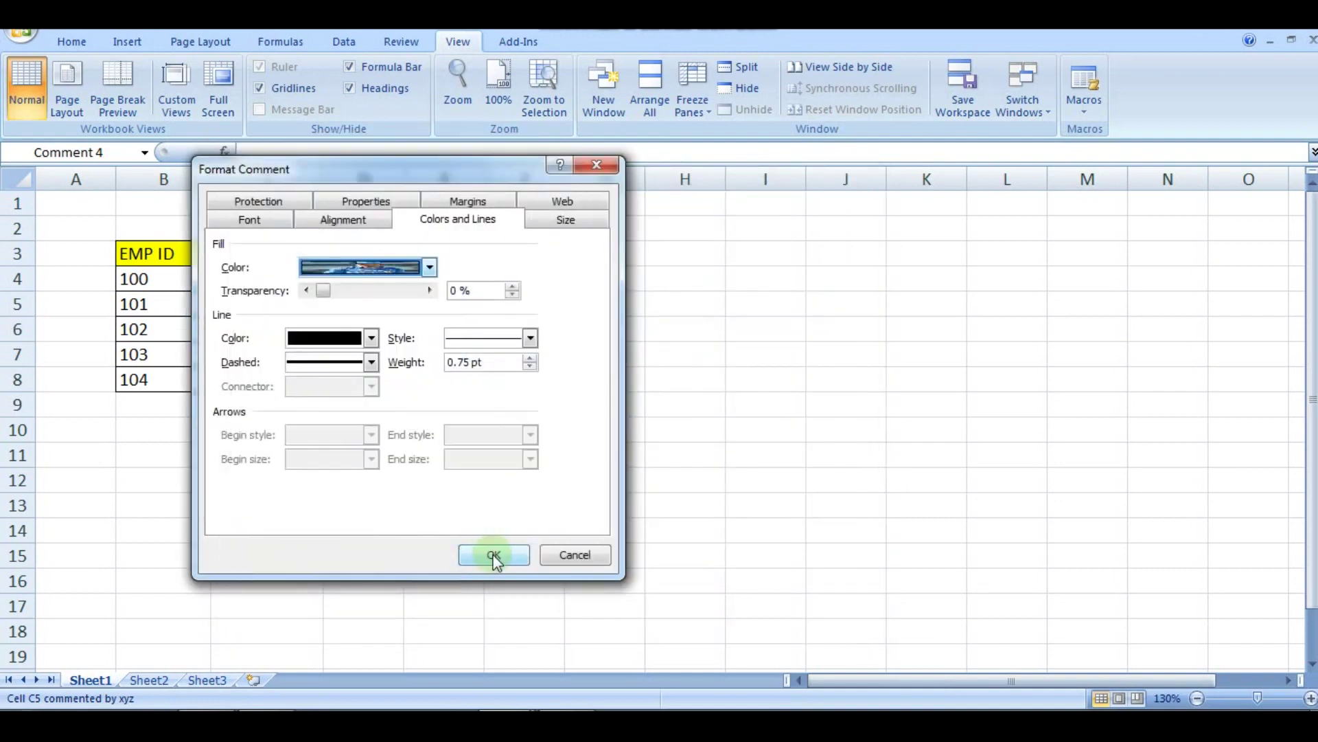
pyautogui.click(496, 557)
pyautogui.click(494, 554)
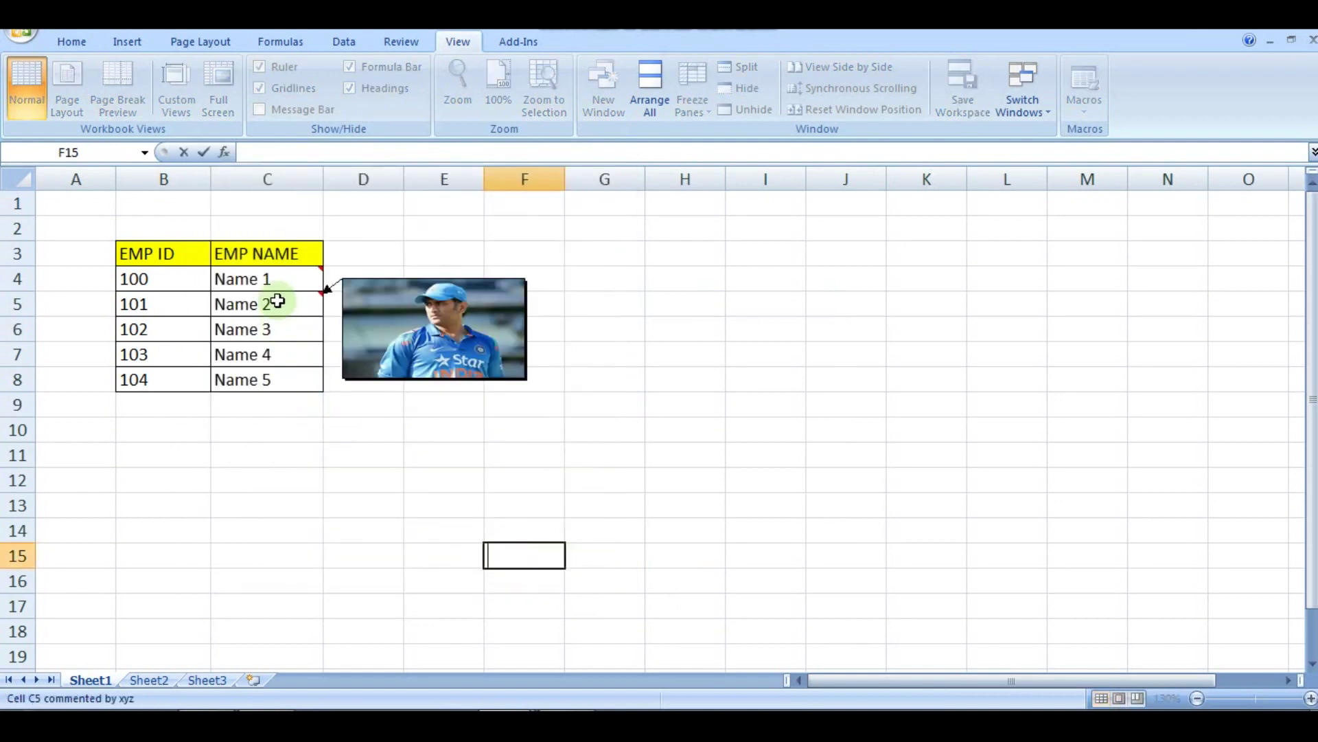
# Insert a comment on cell C6 (Name 3) and clear its author text.
pyautogui.click(254, 333)
pyautogui.click(282, 374)
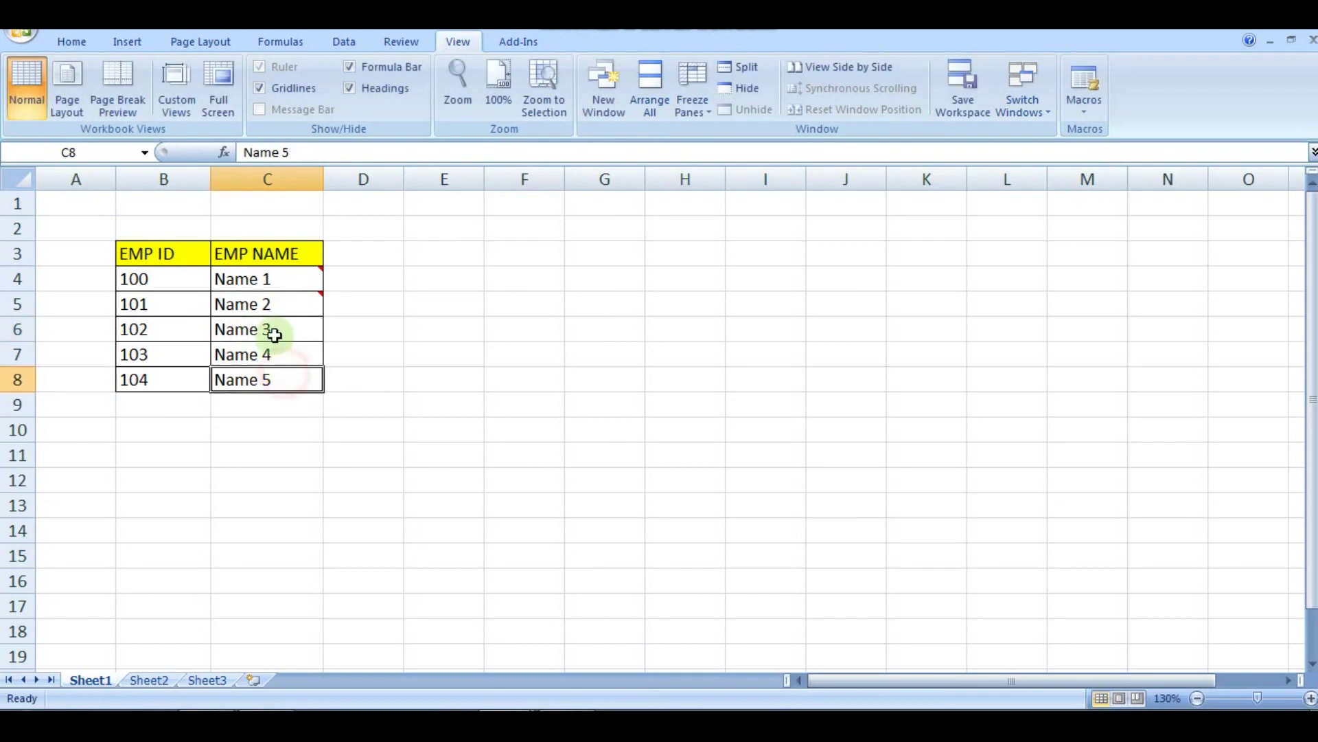
pyautogui.rightClick(275, 335)
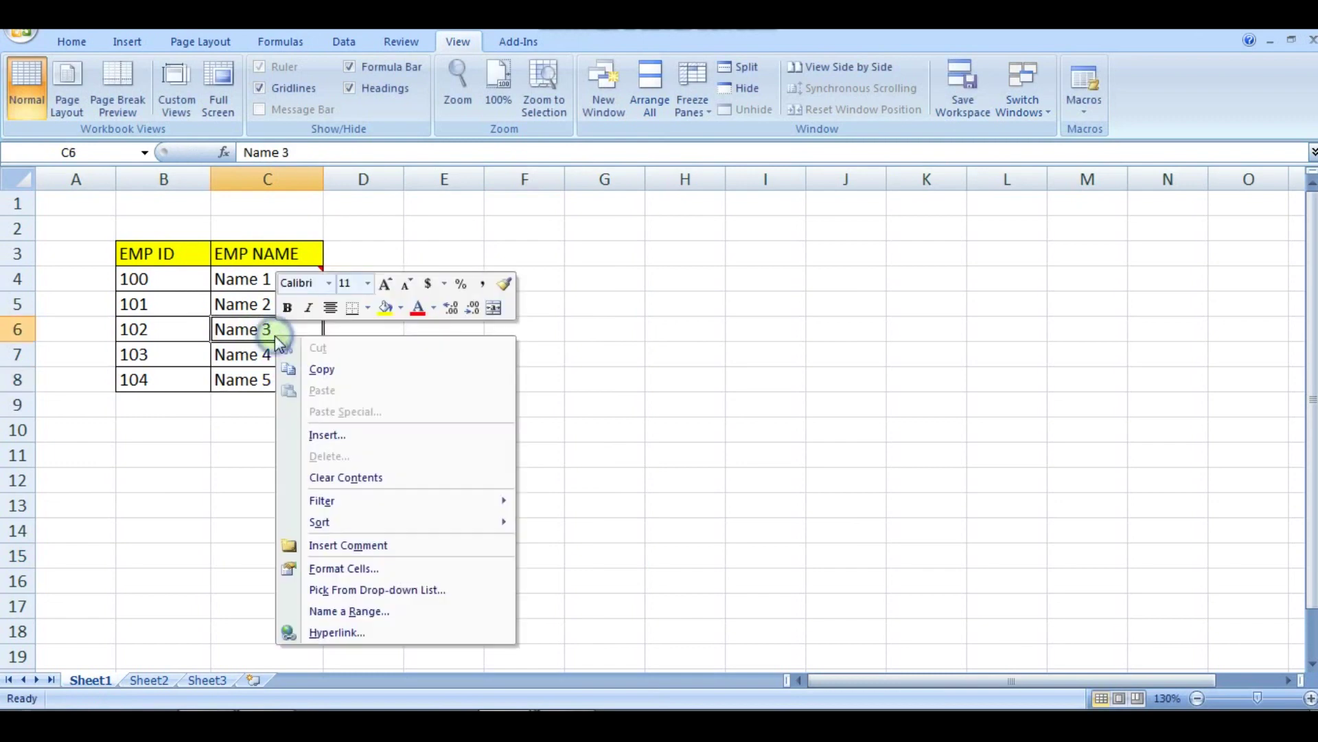
pyautogui.click(338, 545)
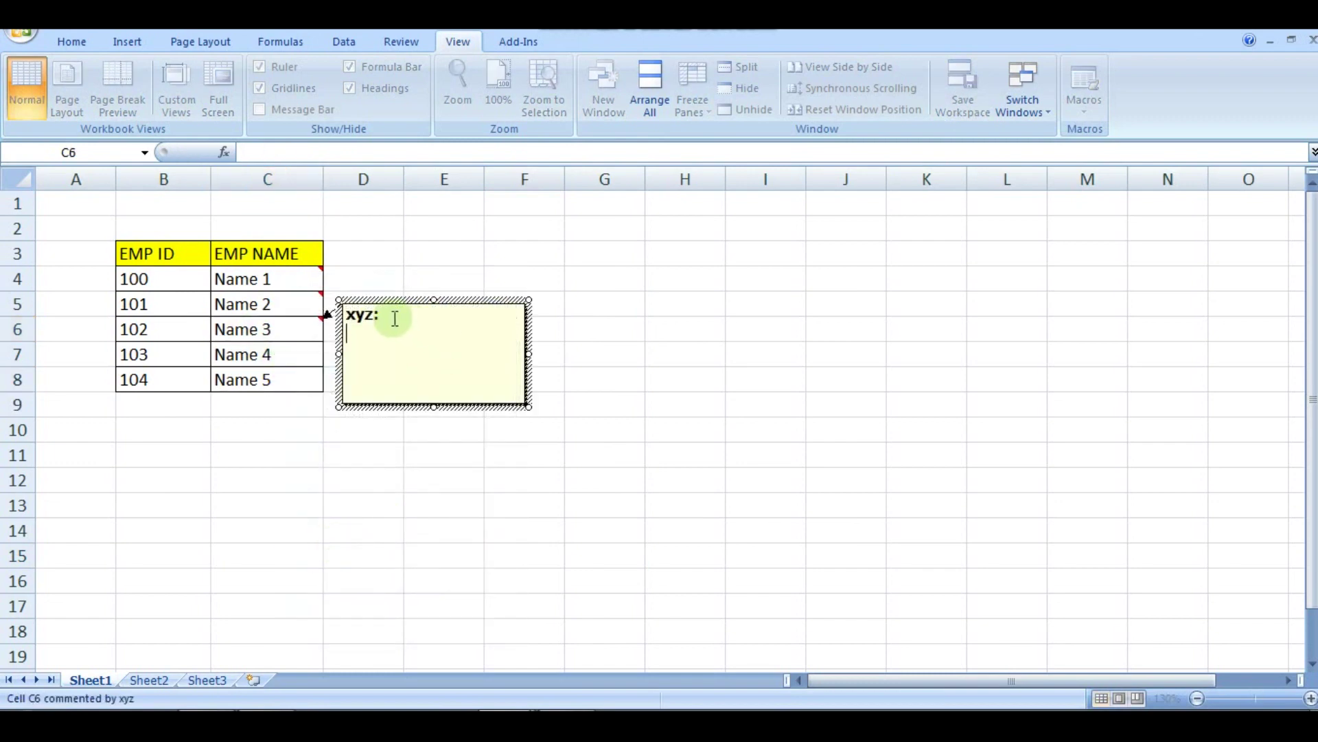
pyautogui.click(394, 318)
pyautogui.press('BackSpace')
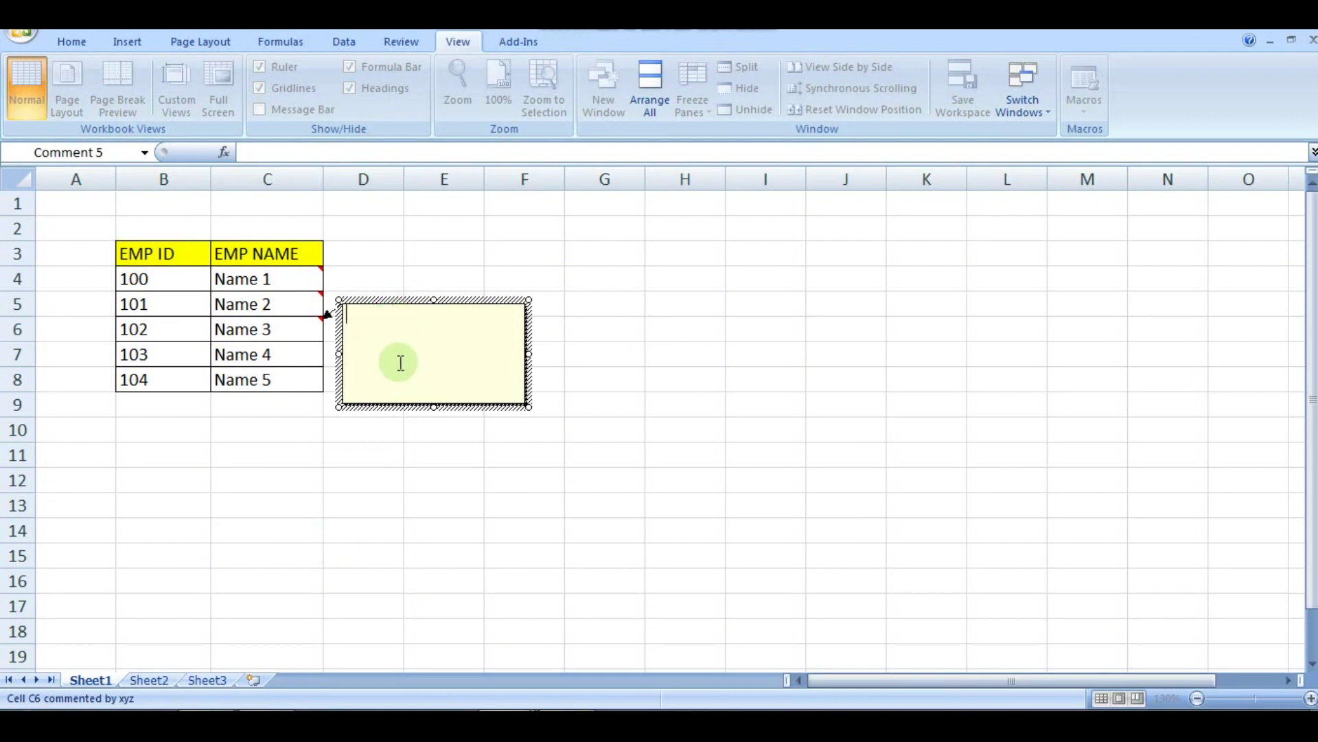
# Fill the C6 comment with picture 3 from the Pics folder via Fill Effects.
pyautogui.rightClick(398, 404)
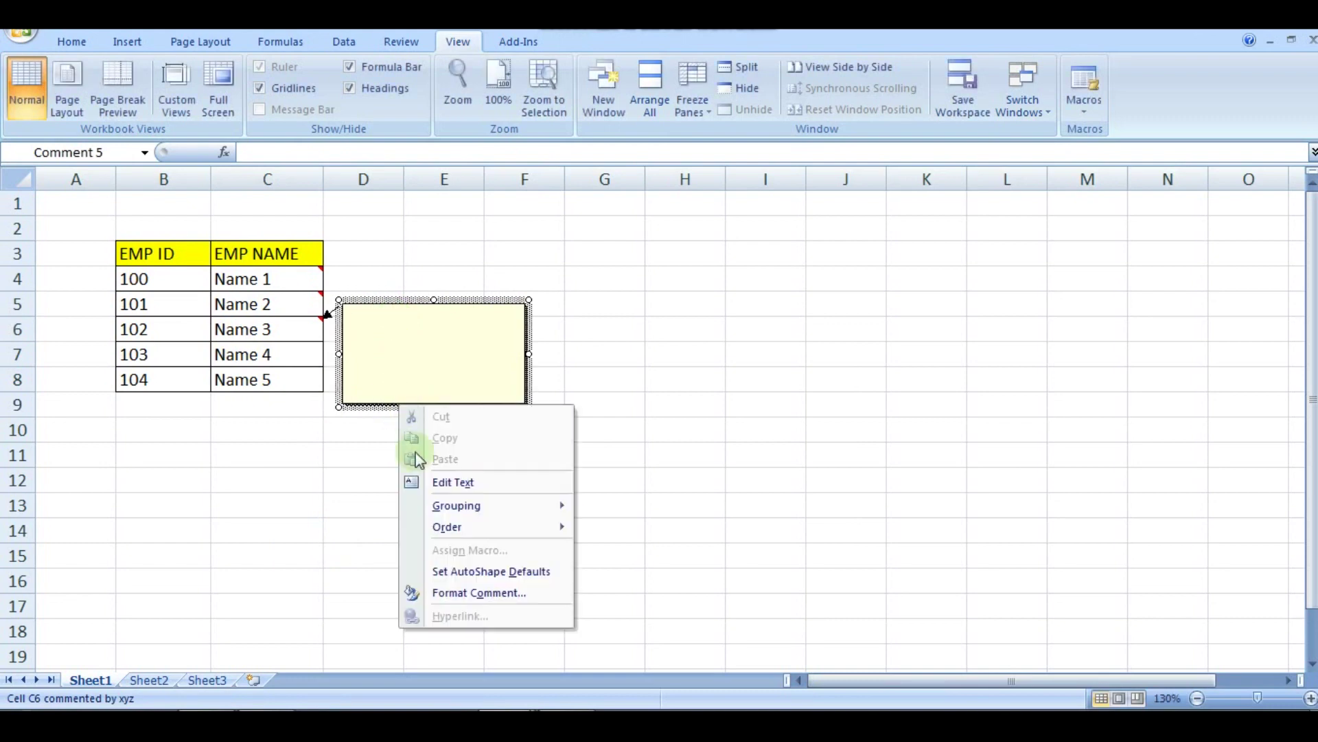
pyautogui.click(451, 594)
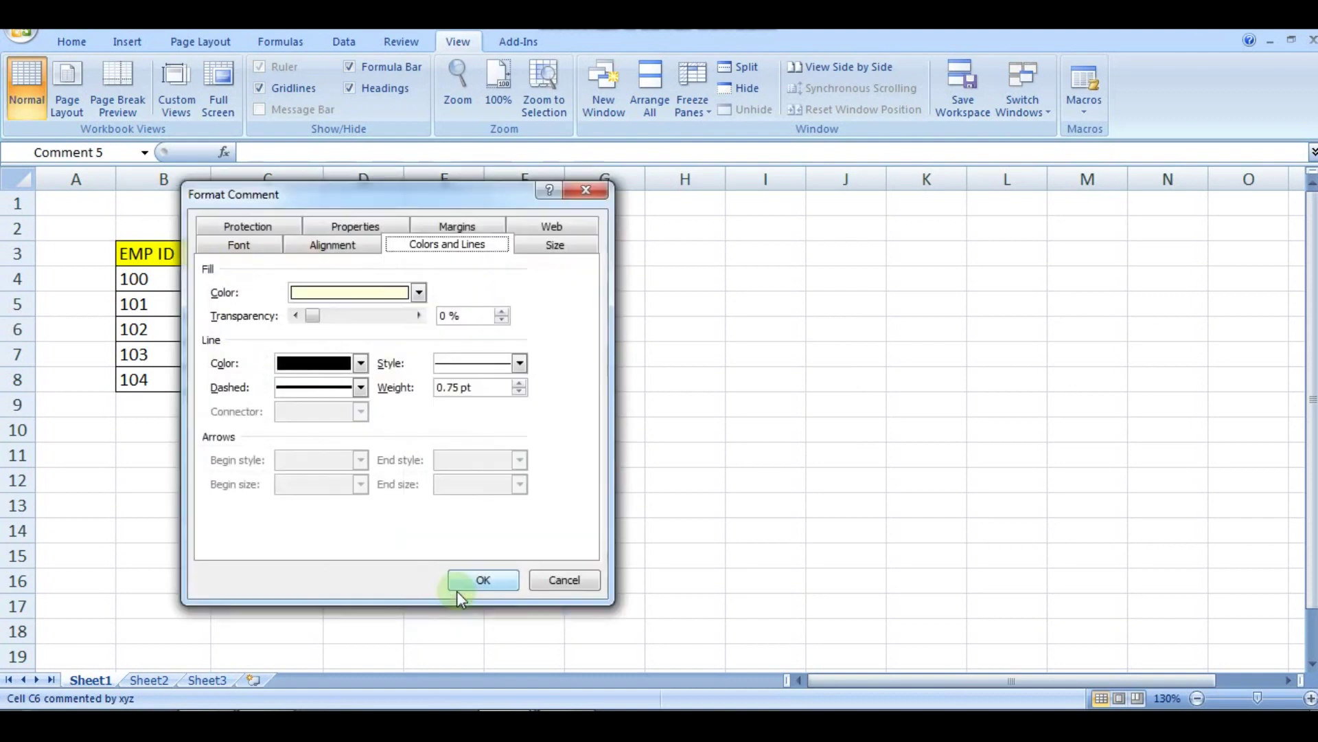
pyautogui.click(419, 294)
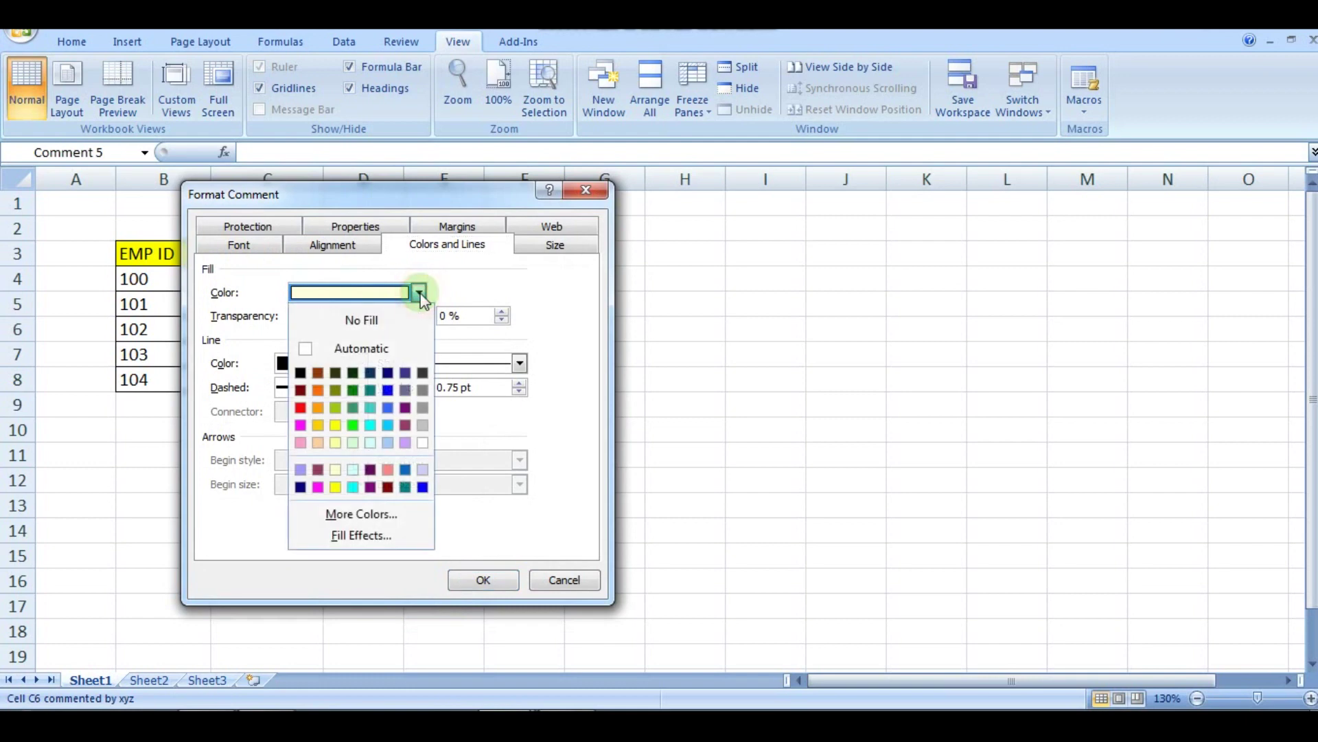
pyautogui.click(353, 539)
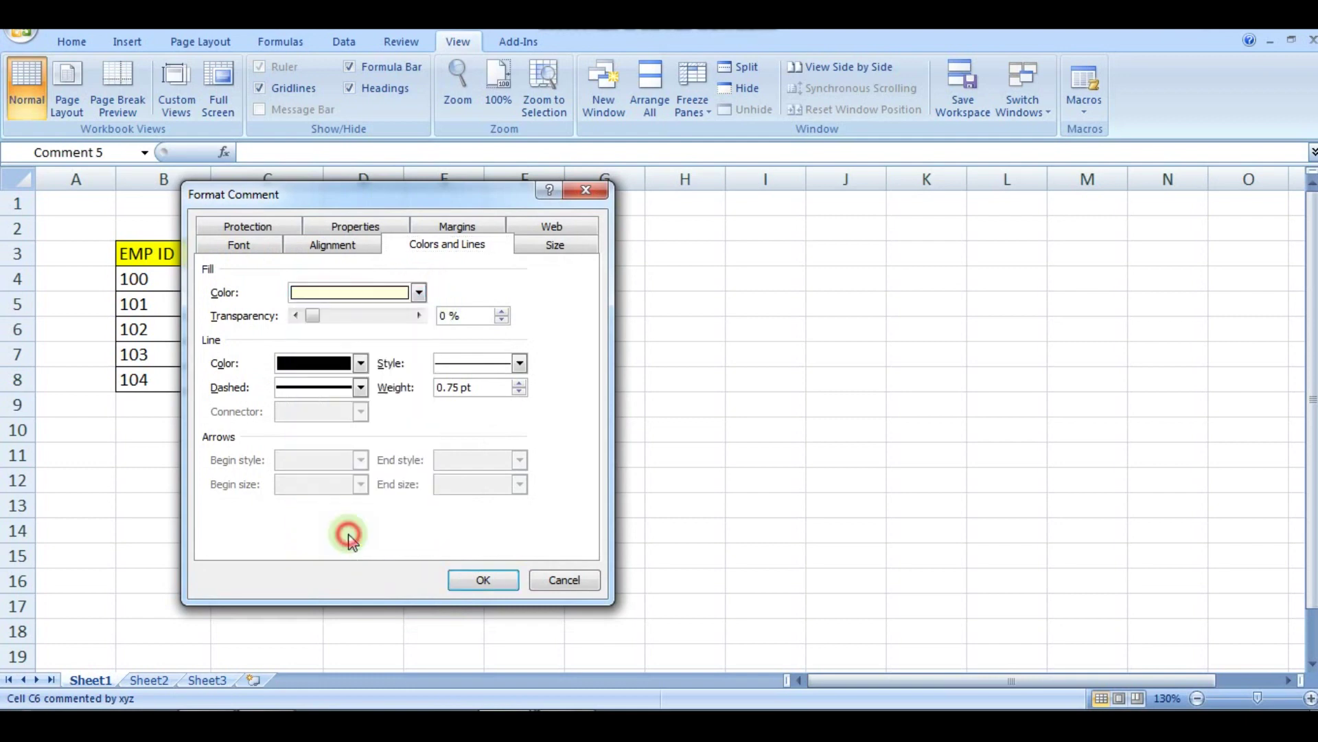
pyautogui.click(390, 220)
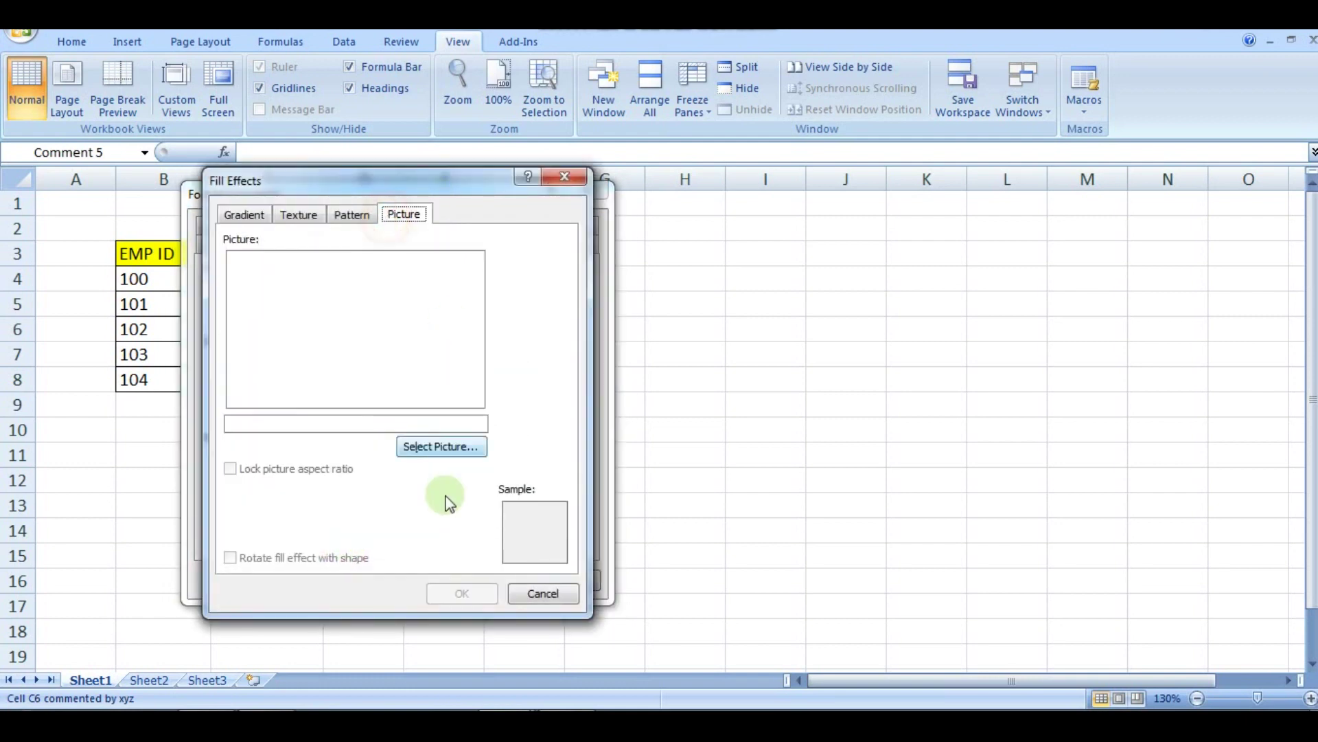
pyautogui.click(436, 447)
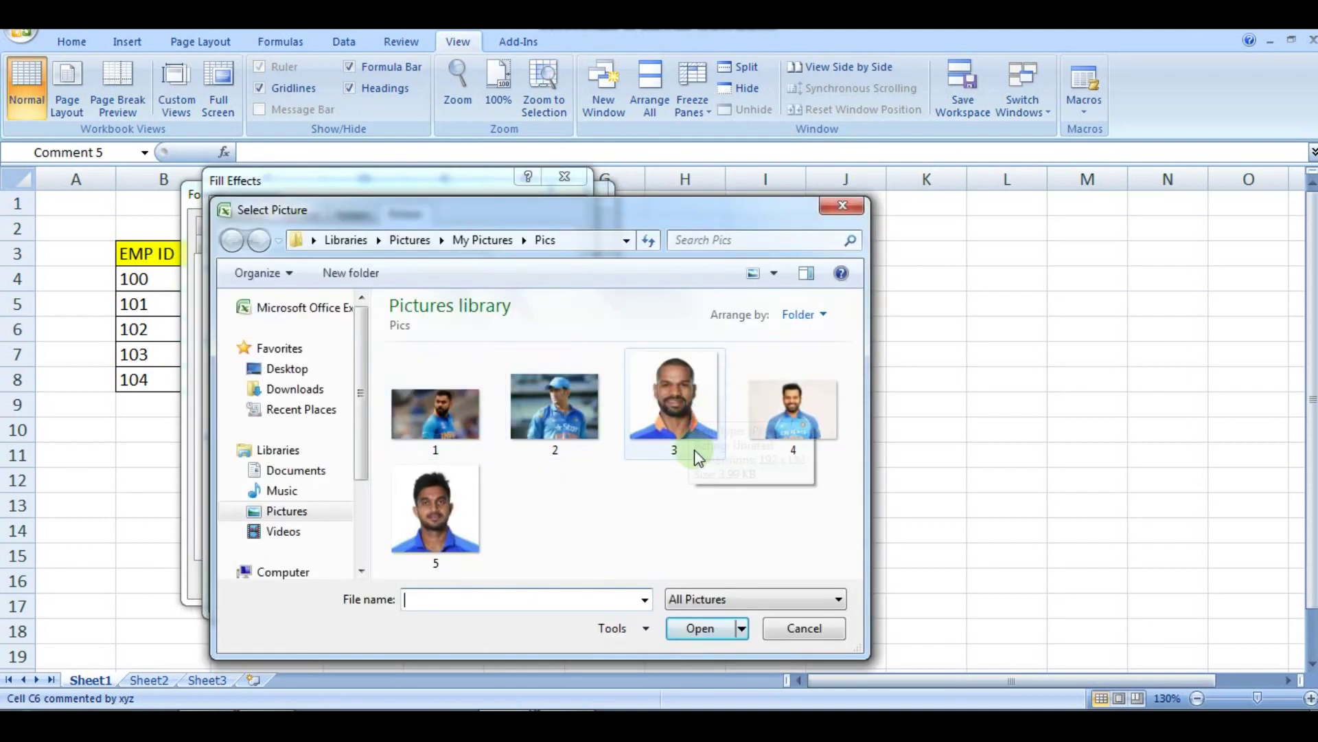
pyautogui.doubleClick(680, 427)
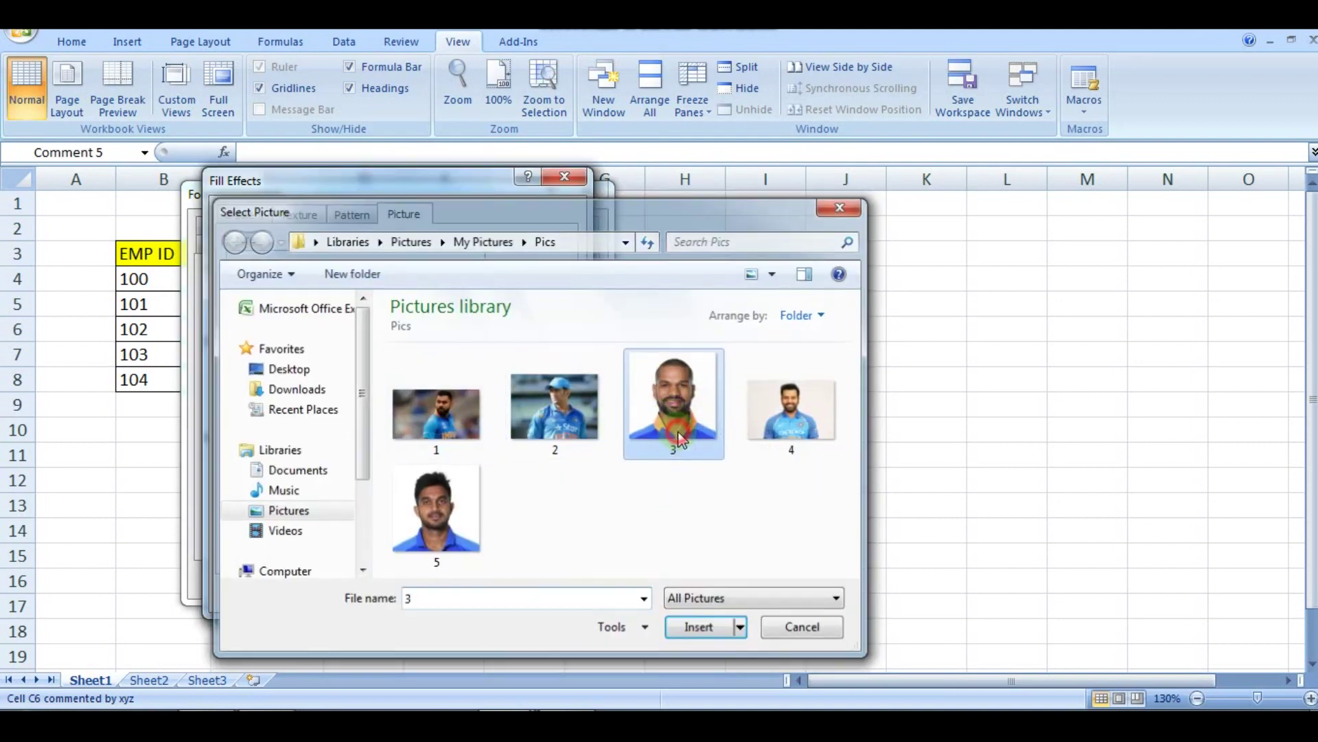
pyautogui.click(456, 594)
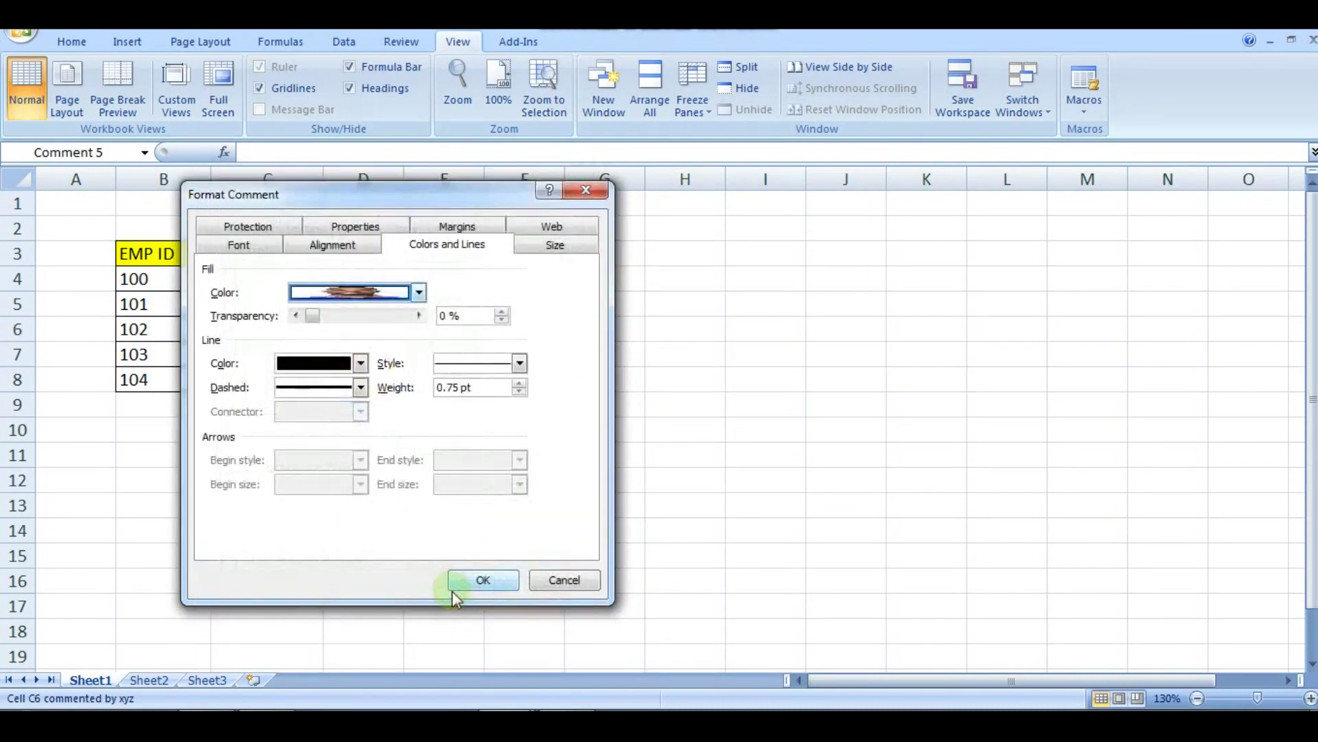
pyautogui.click(482, 580)
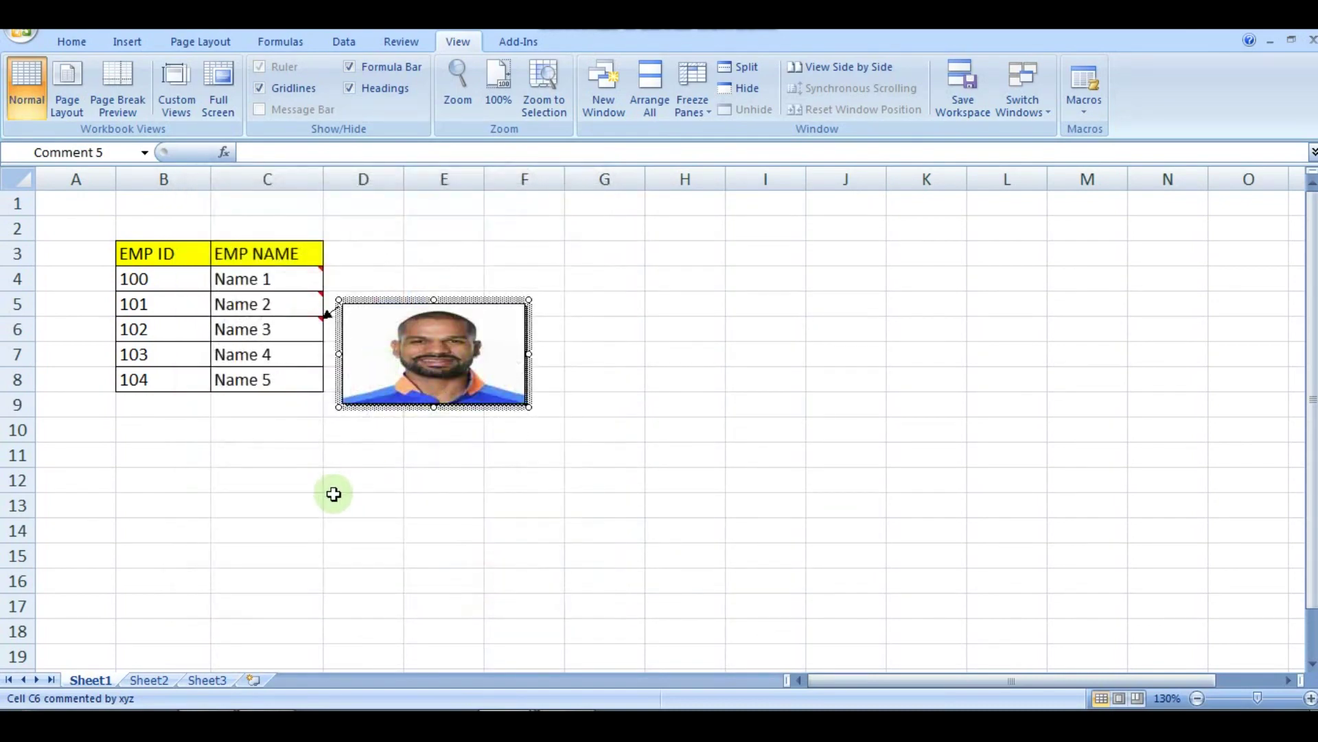
pyautogui.moveTo(260, 305)
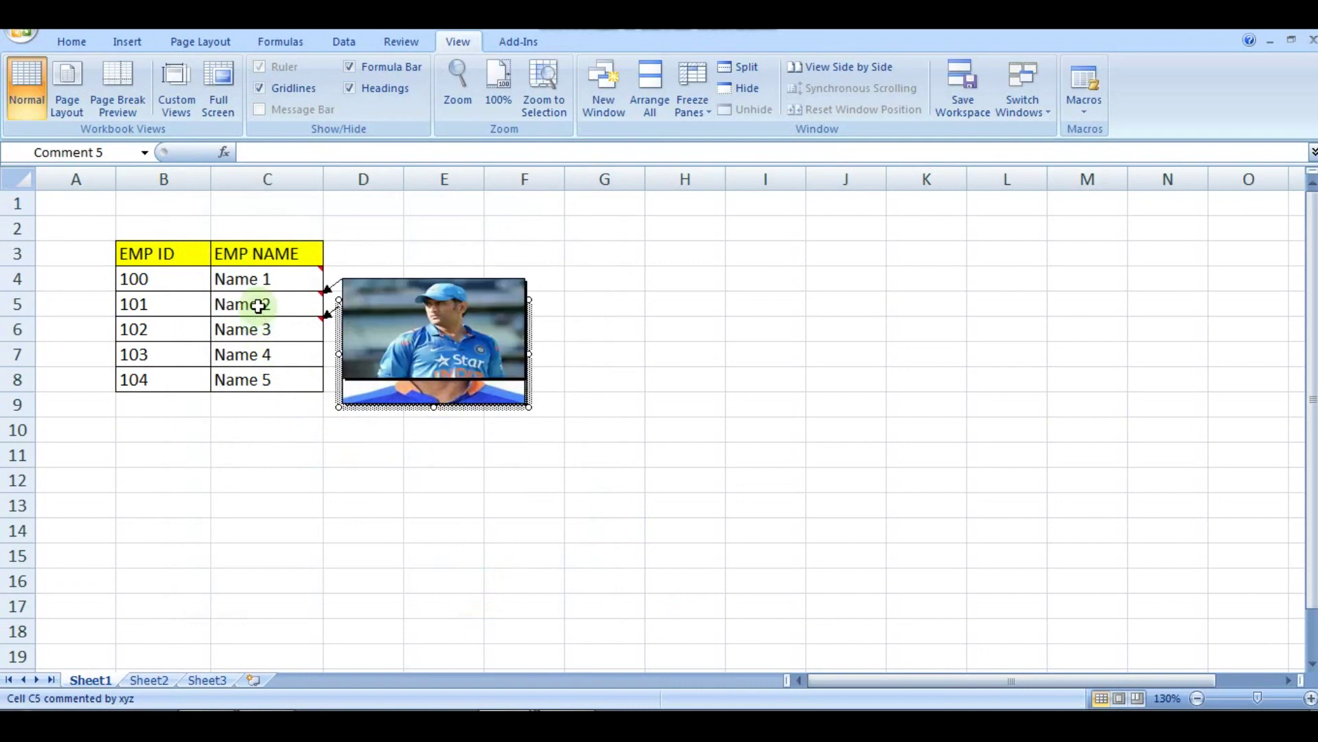
pyautogui.click(369, 453)
pyautogui.moveTo(266, 278)
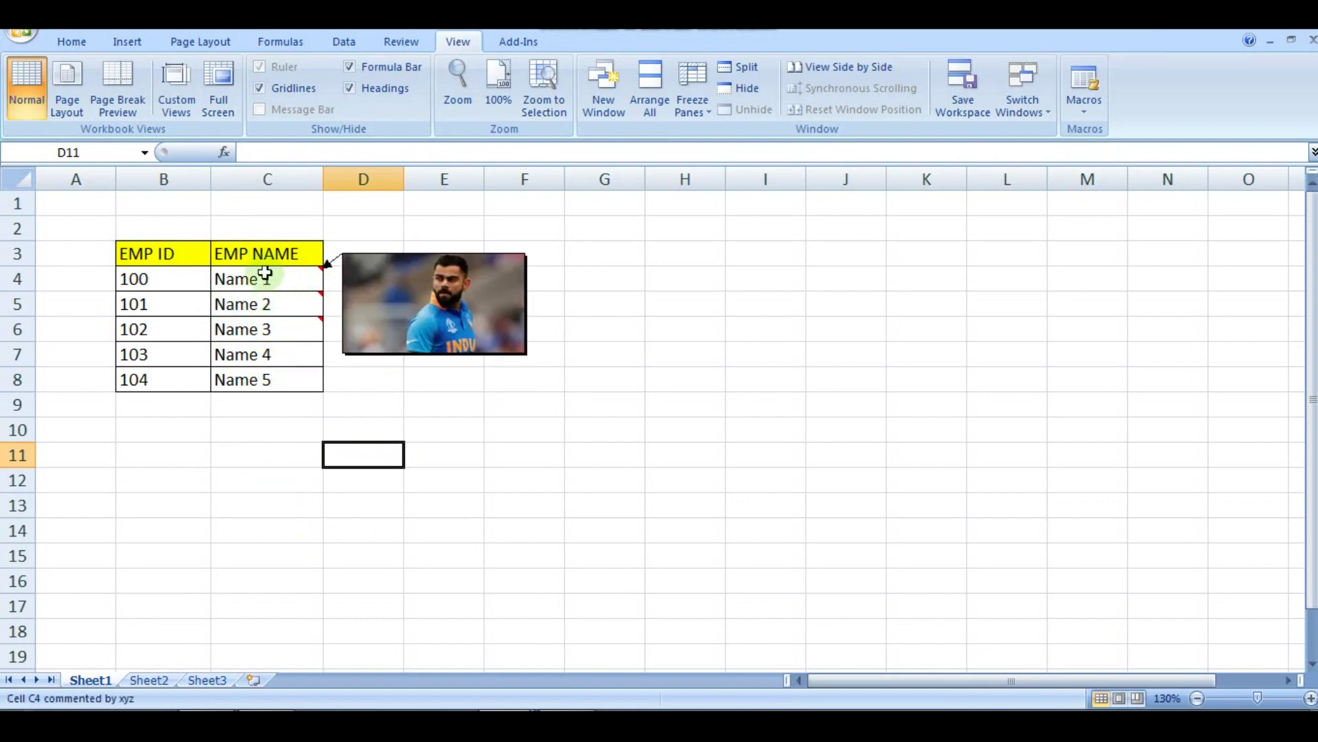
pyautogui.click(159, 678)
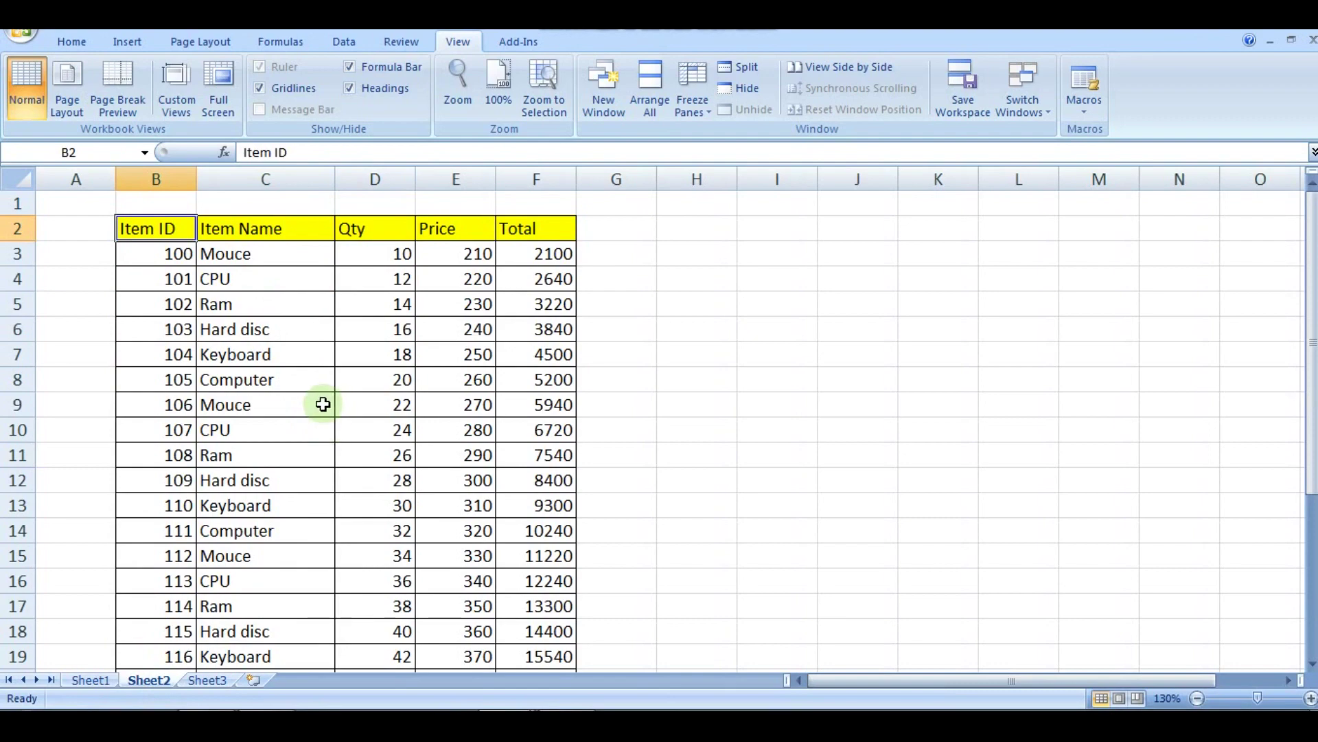
pyautogui.click(248, 404)
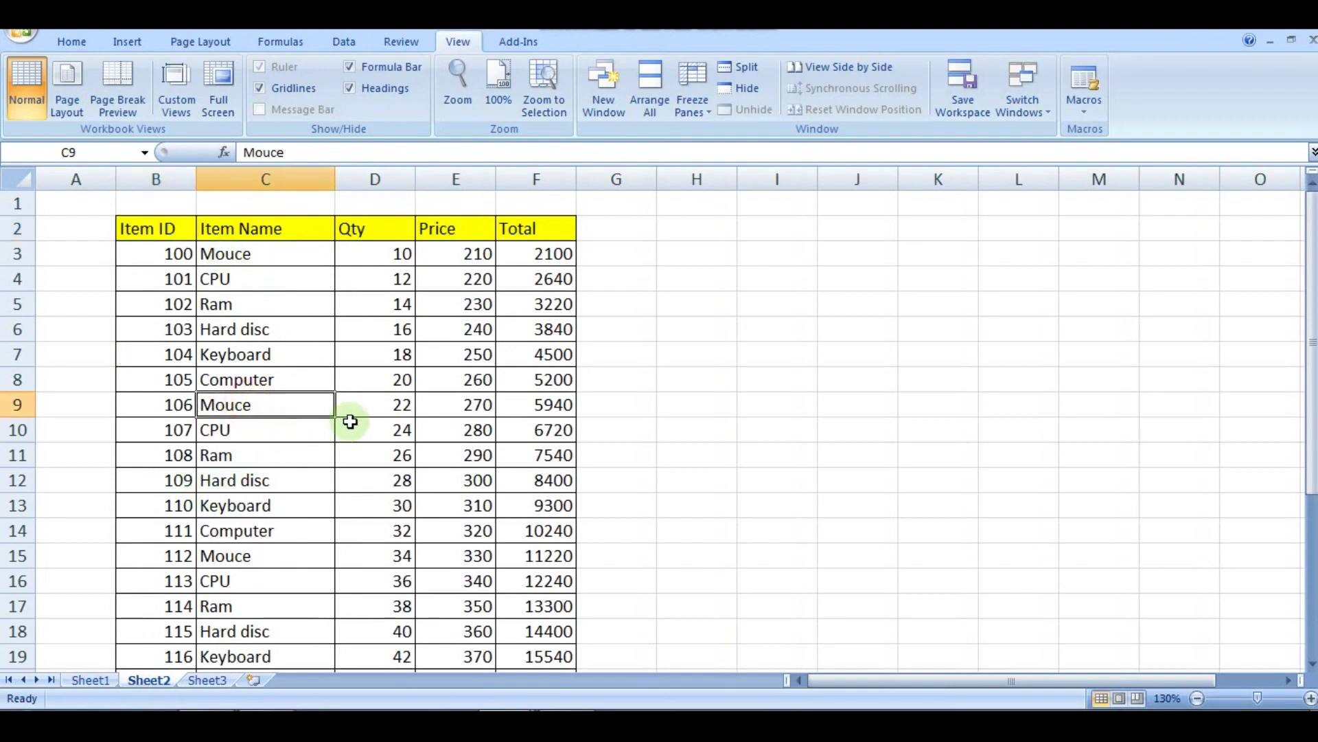
pyautogui.scroll(-4, 348, 419)
pyautogui.scroll(-3, 347, 420)
pyautogui.scroll(4, 349, 421)
pyautogui.scroll(3, 350, 421)
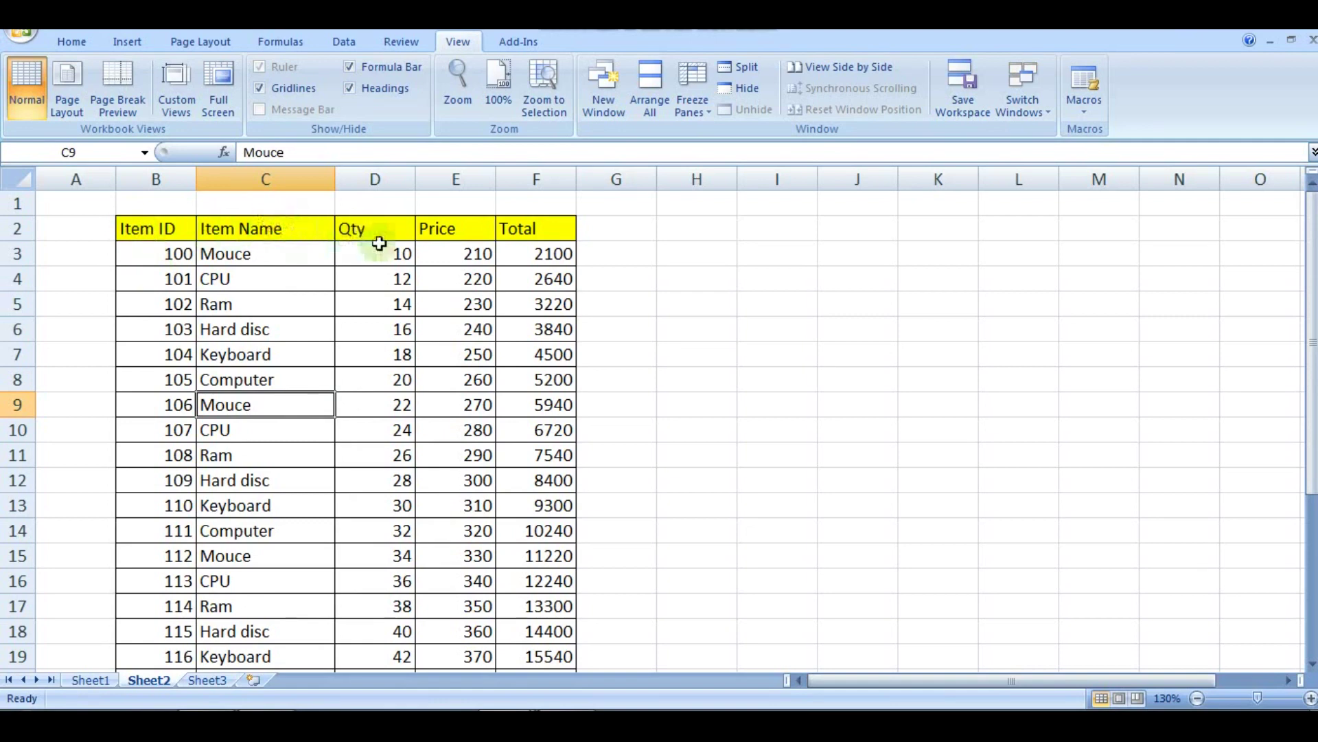
pyautogui.scroll(-5, 347, 309)
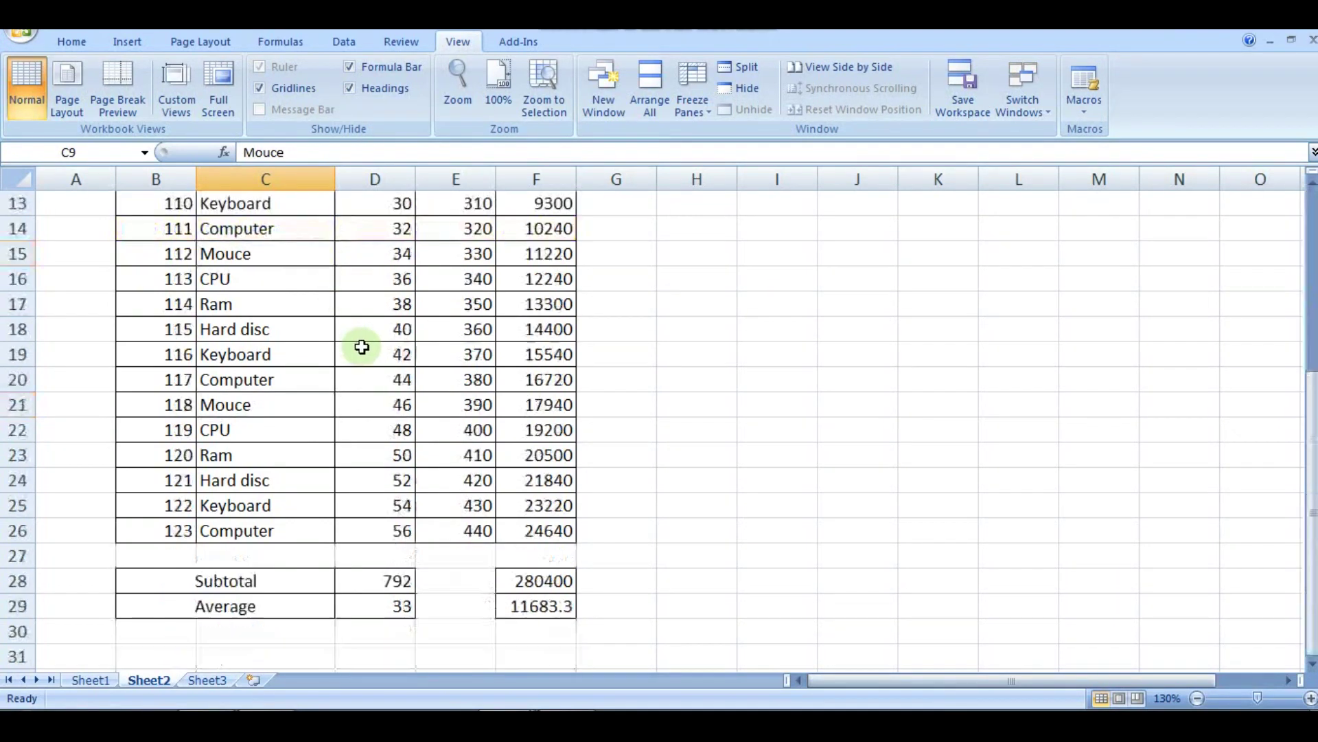
pyautogui.scroll(-2, 354, 364)
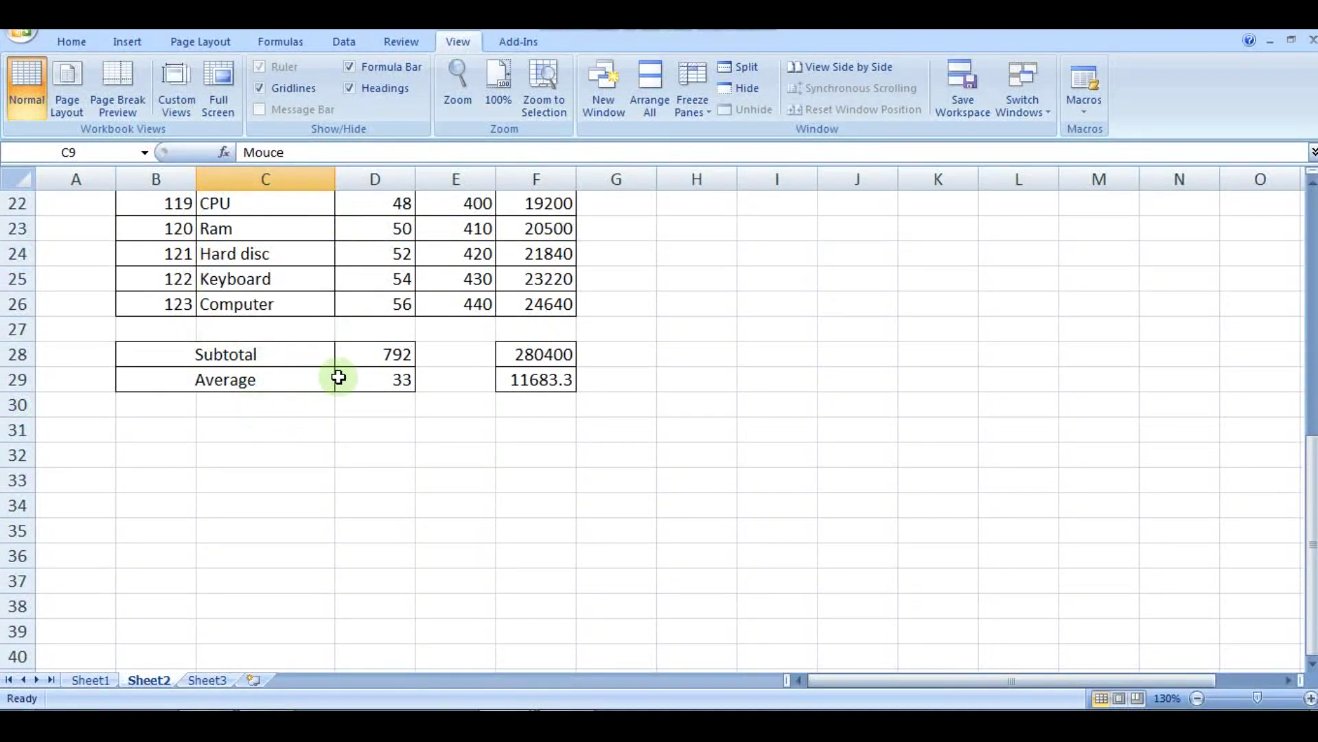
pyautogui.scroll(4, 385, 416)
pyautogui.scroll(2, 384, 417)
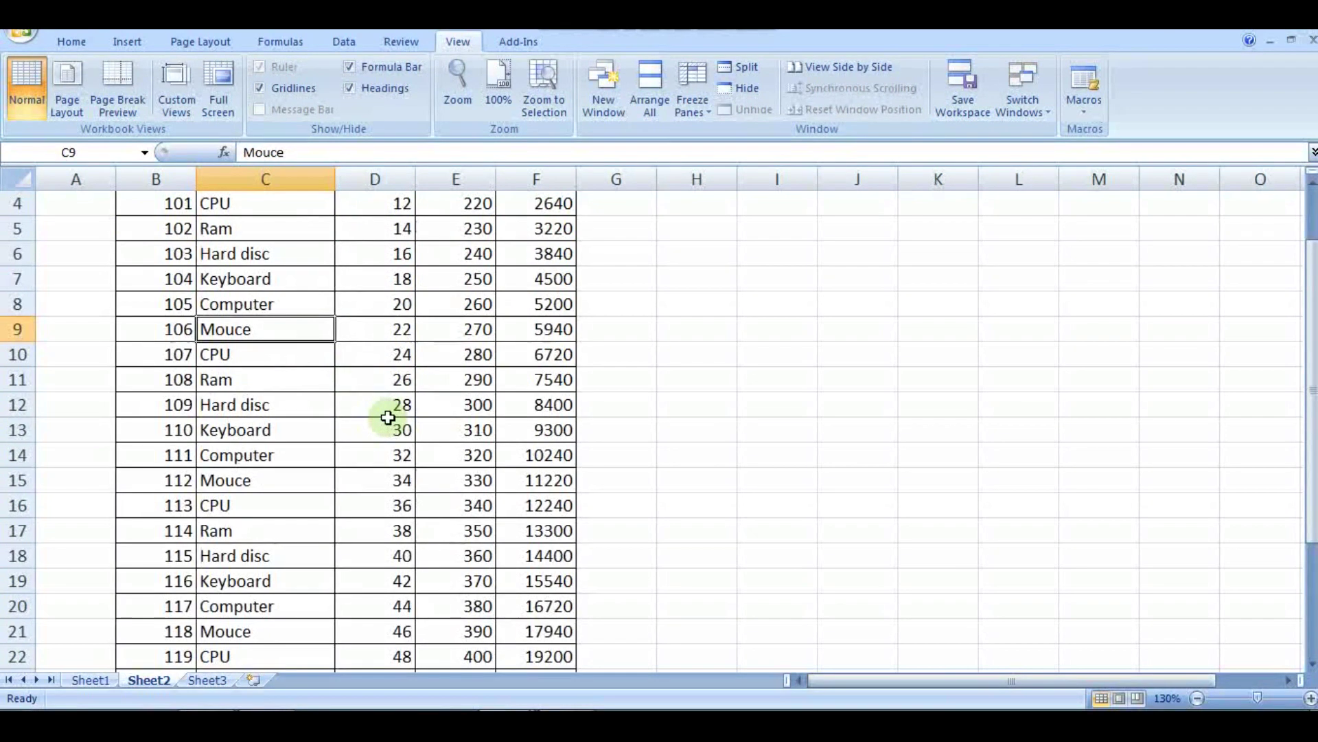
pyautogui.scroll(1, 384, 415)
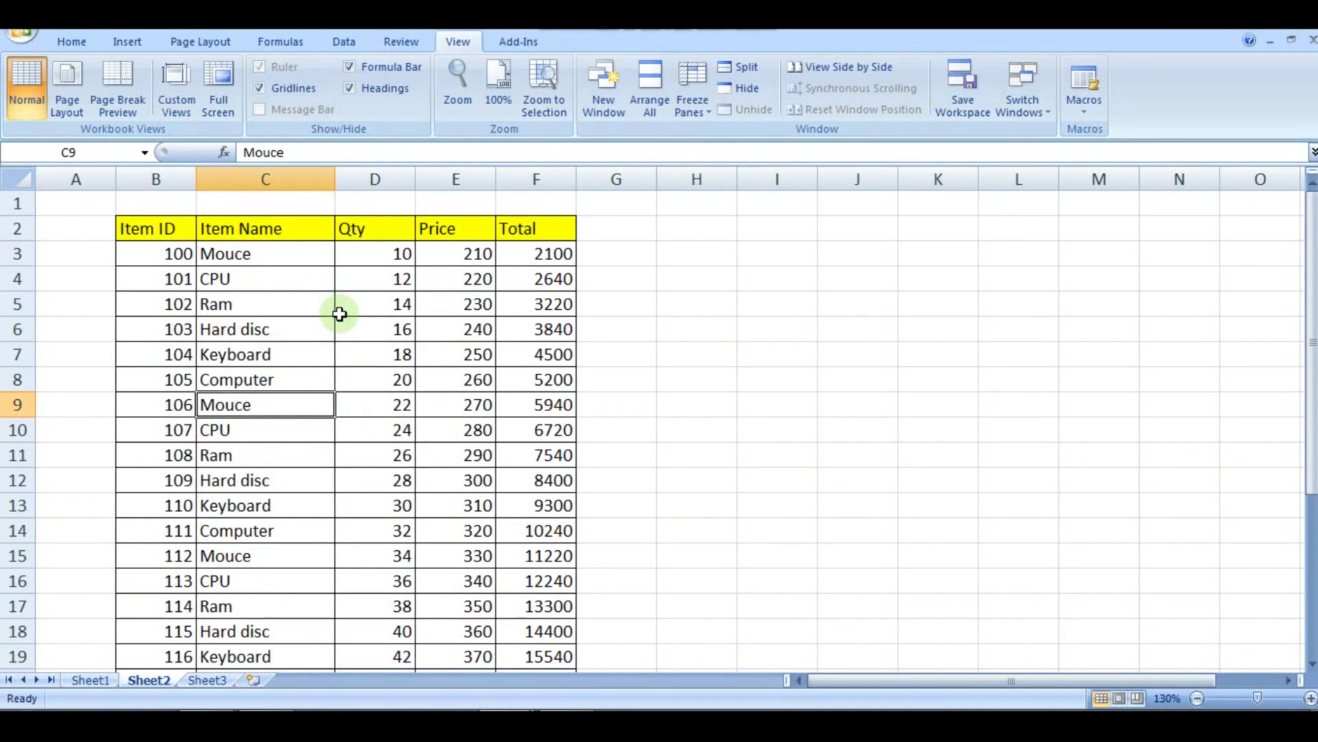
# Convert the item list B2:F26 into a table with headers using Ctrl+T.
pyautogui.hotkey('ctrl', 't')
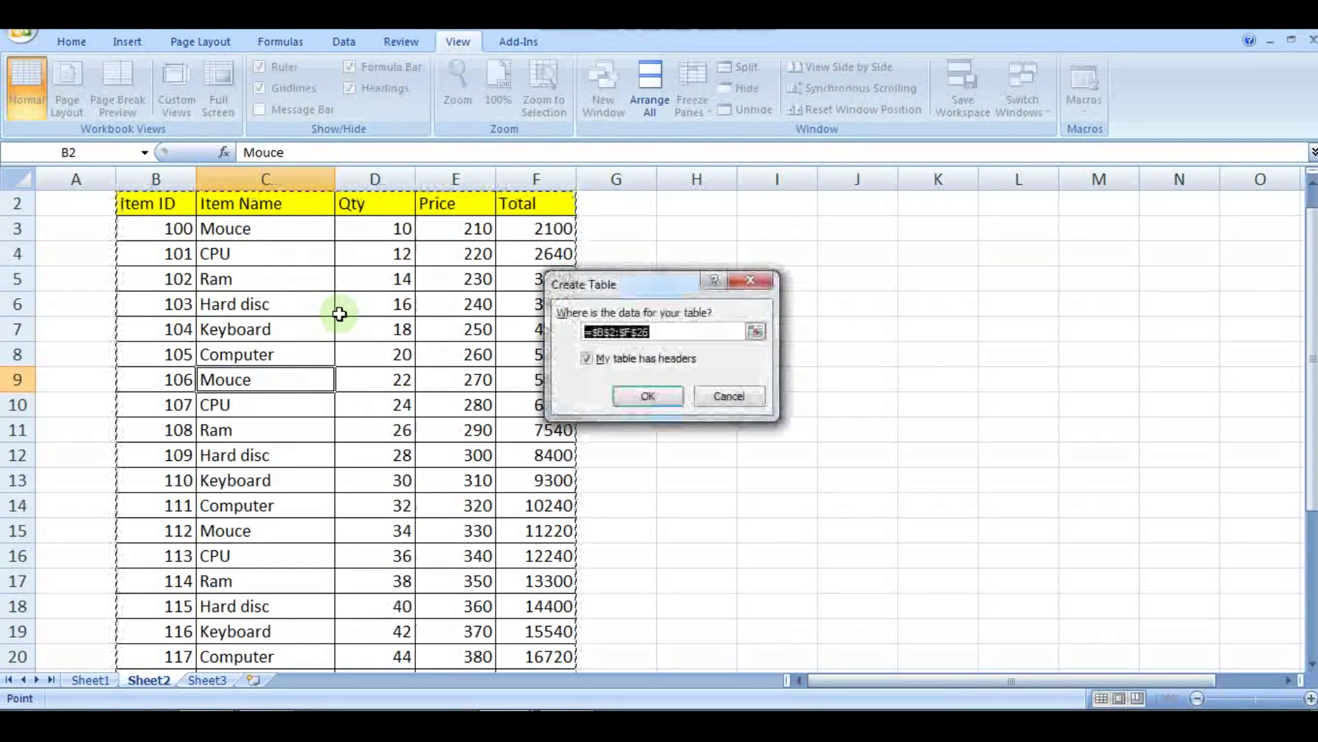
pyautogui.click(653, 396)
pyautogui.click(655, 396)
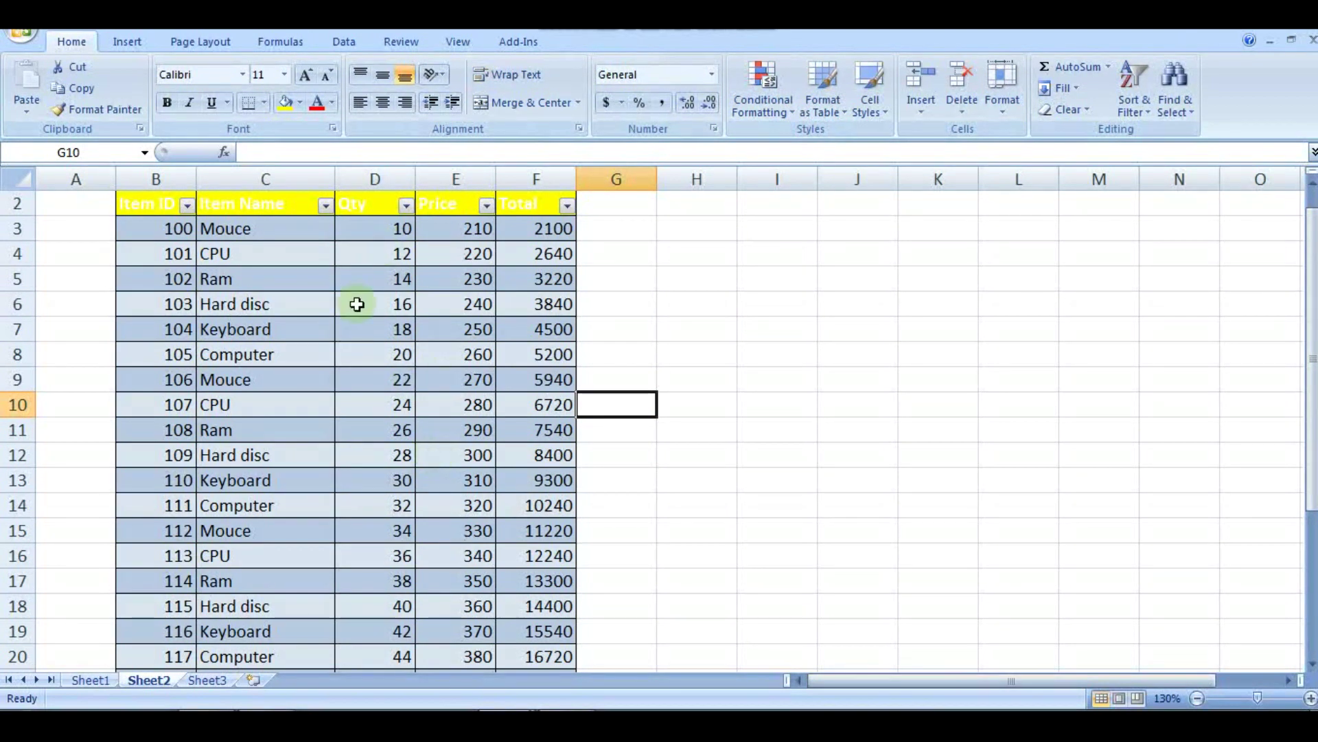
# Apply the plain first Light table style, removing the blue banded row shading.
pyautogui.press('Left')
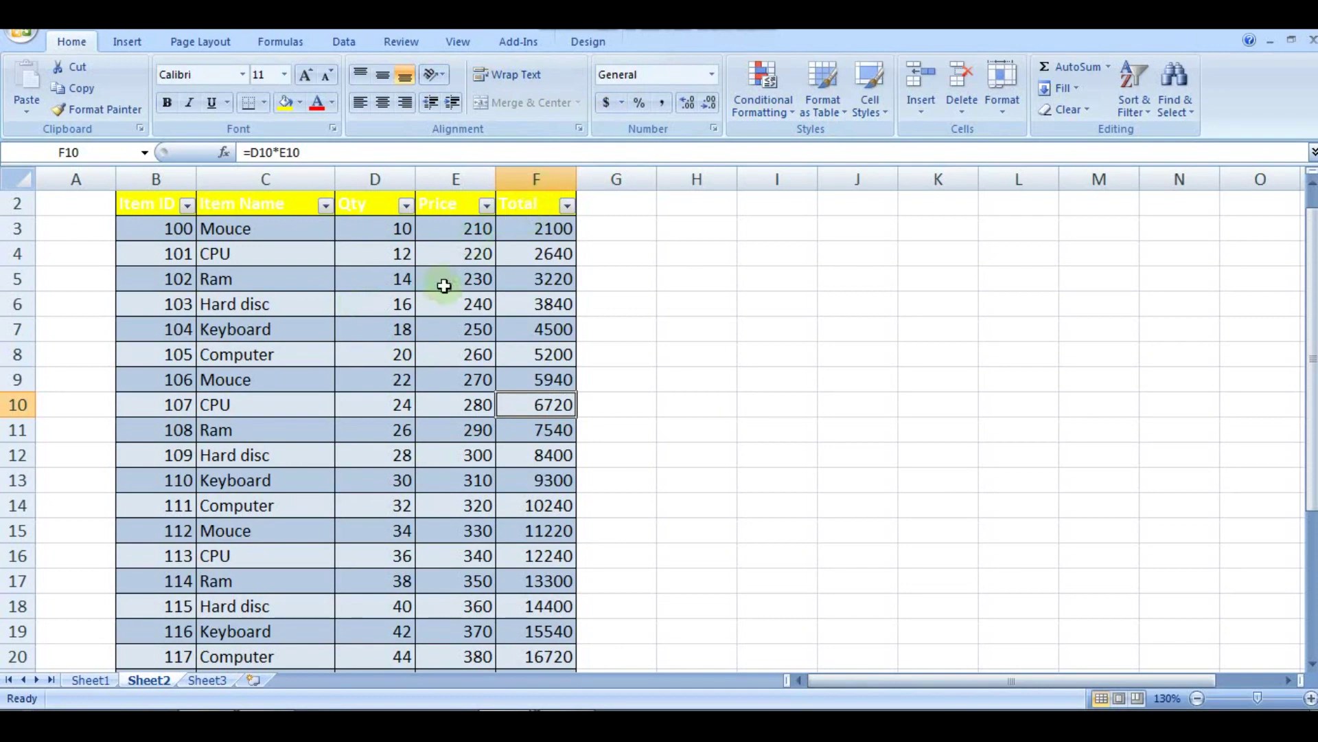
pyautogui.click(577, 39)
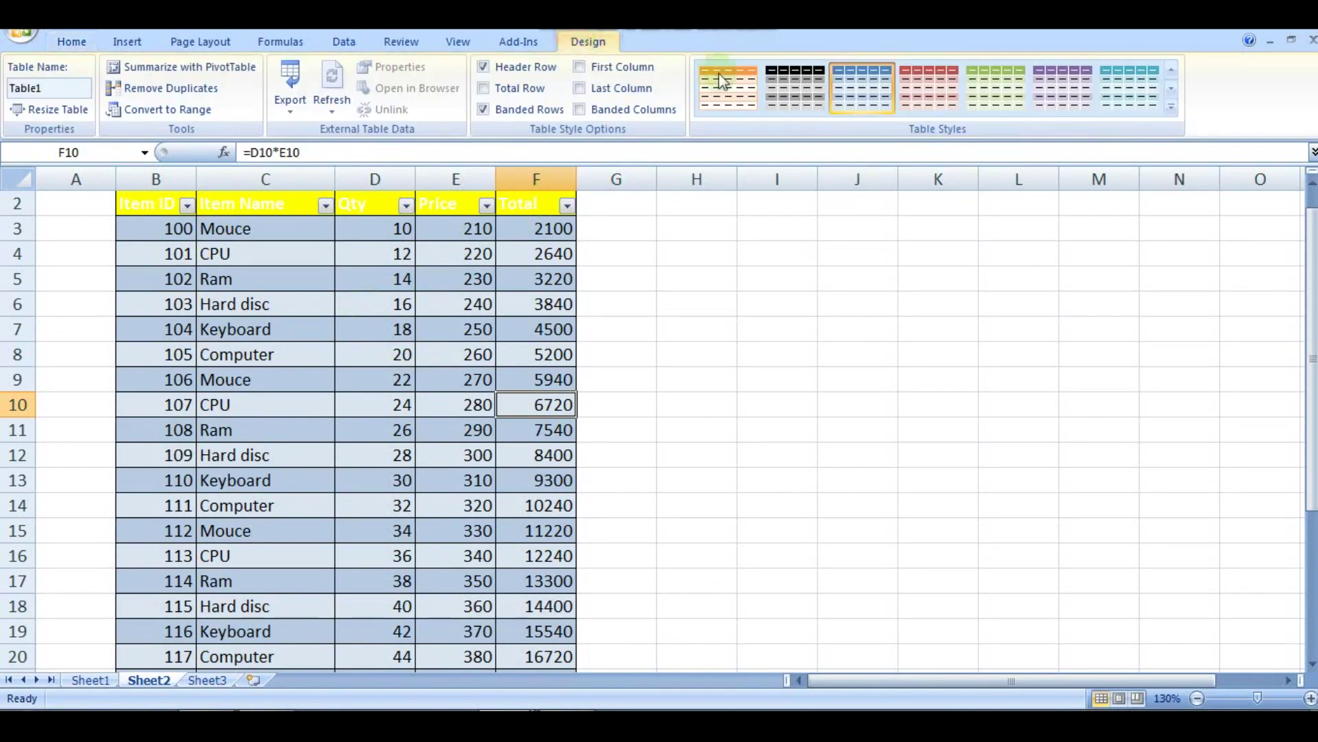
pyautogui.click(1170, 106)
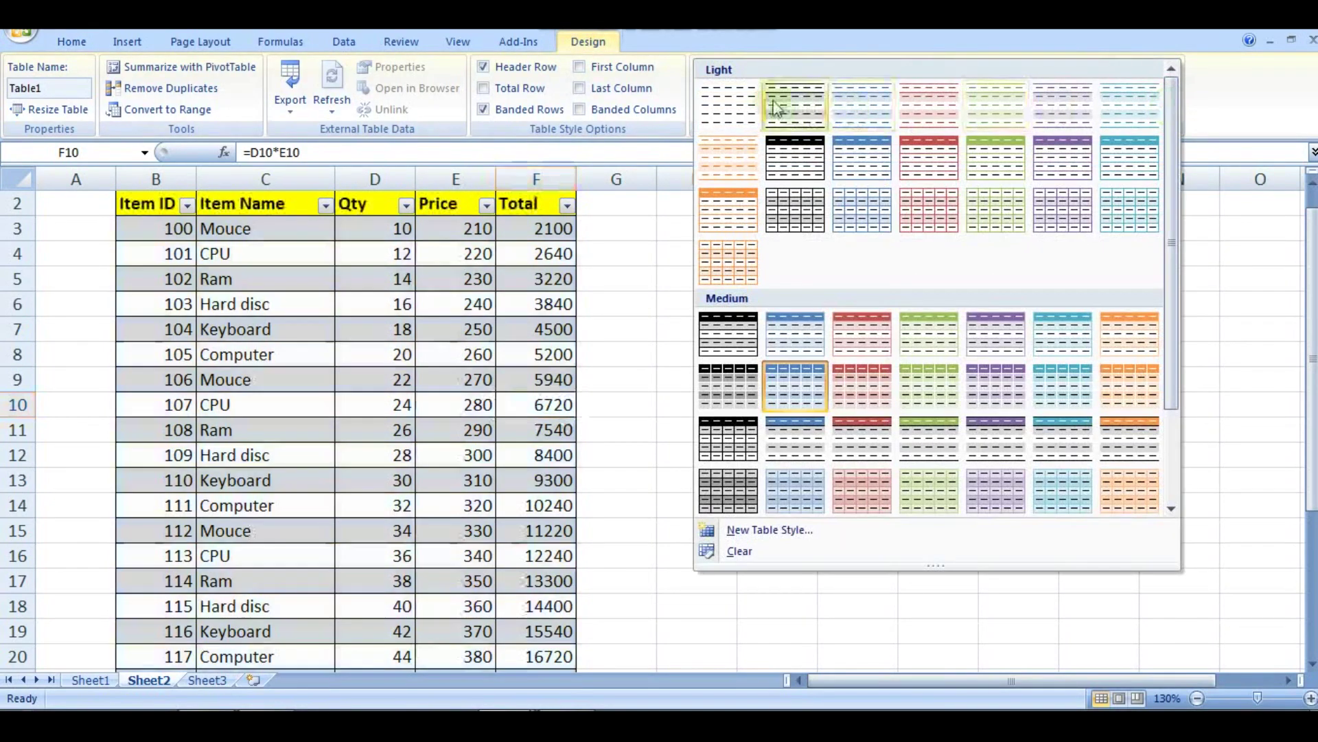
pyautogui.click(716, 104)
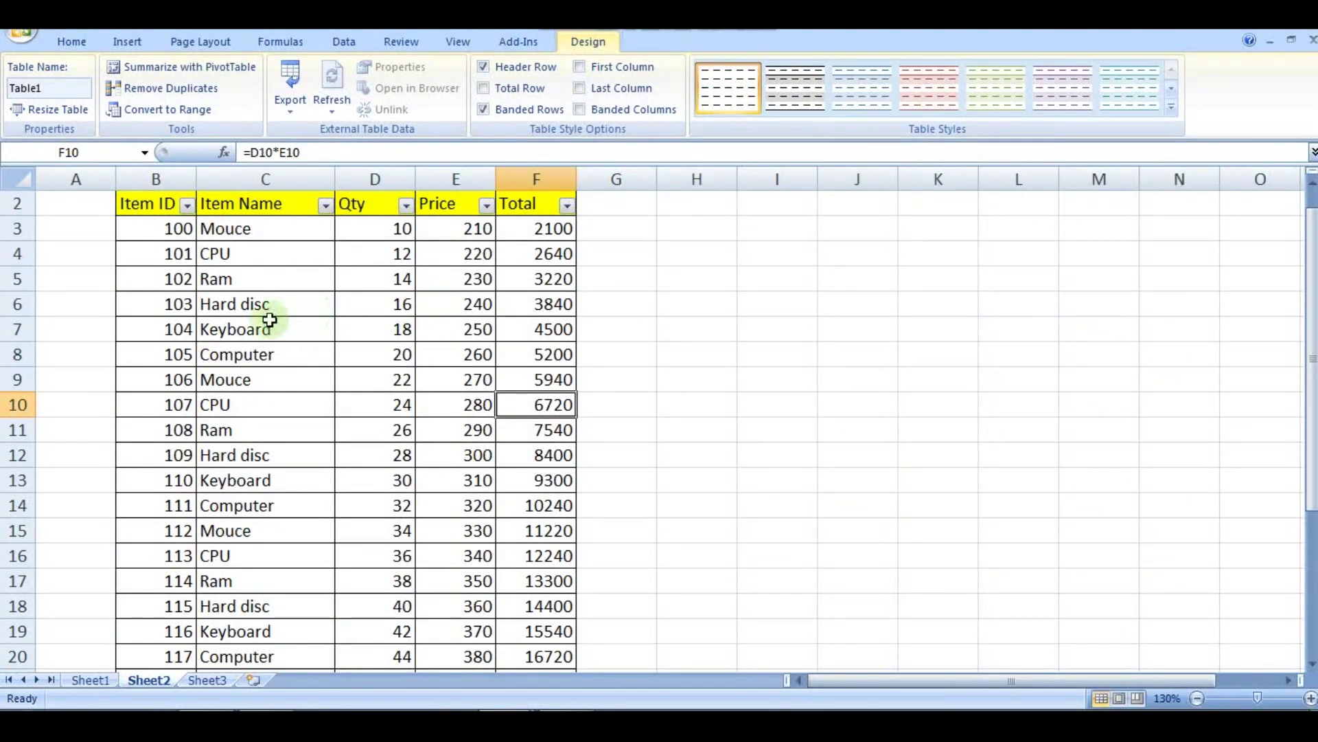
# Scroll to the table's end at ID 123 and select cell A27 below Subtotal and Average.
pyautogui.scroll(1, 268, 320)
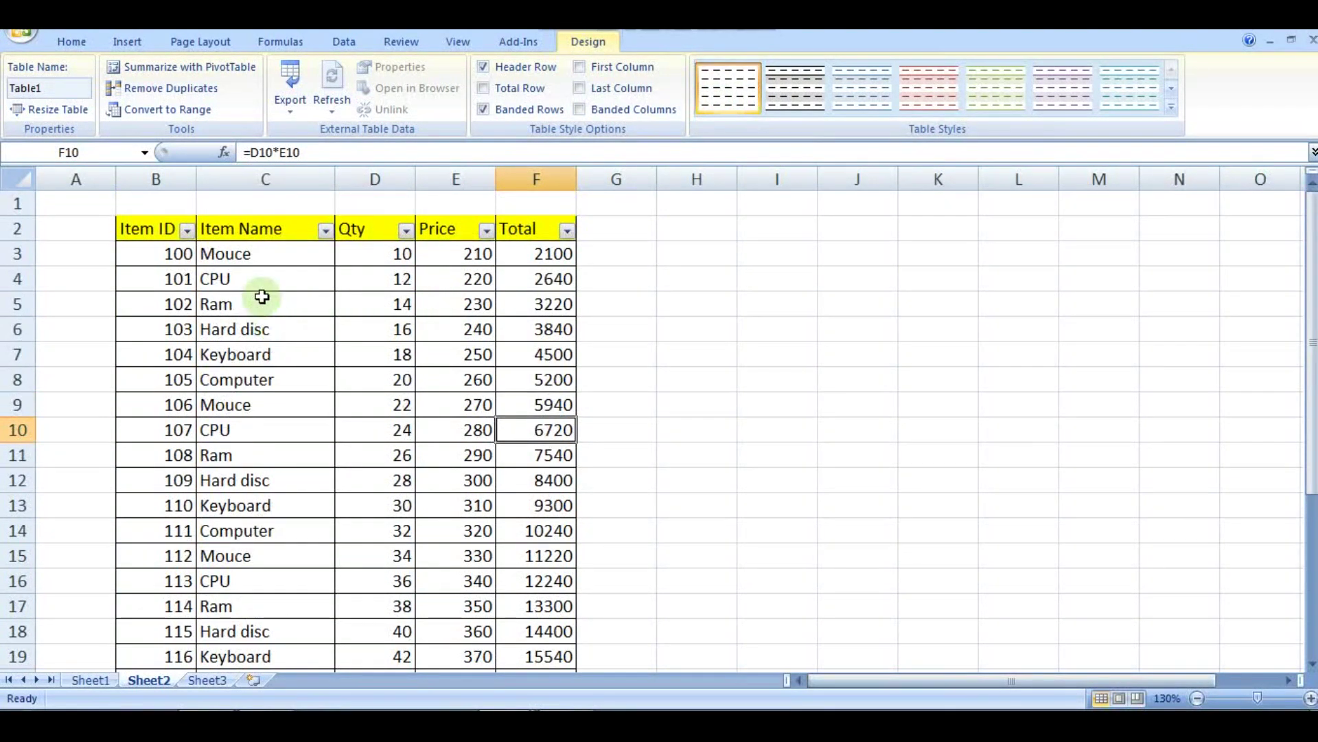
pyautogui.scroll(-1, 261, 296)
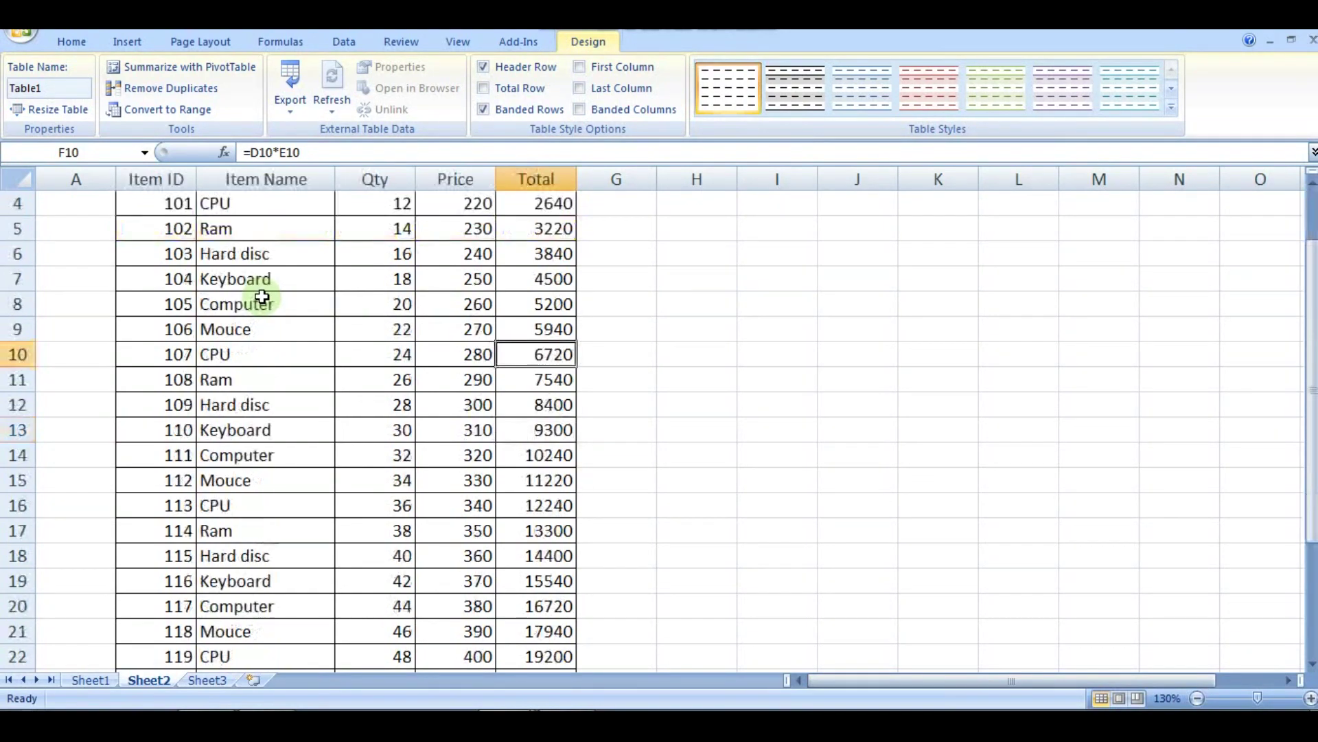
pyautogui.scroll(-2, 268, 316)
pyautogui.scroll(-3, 247, 288)
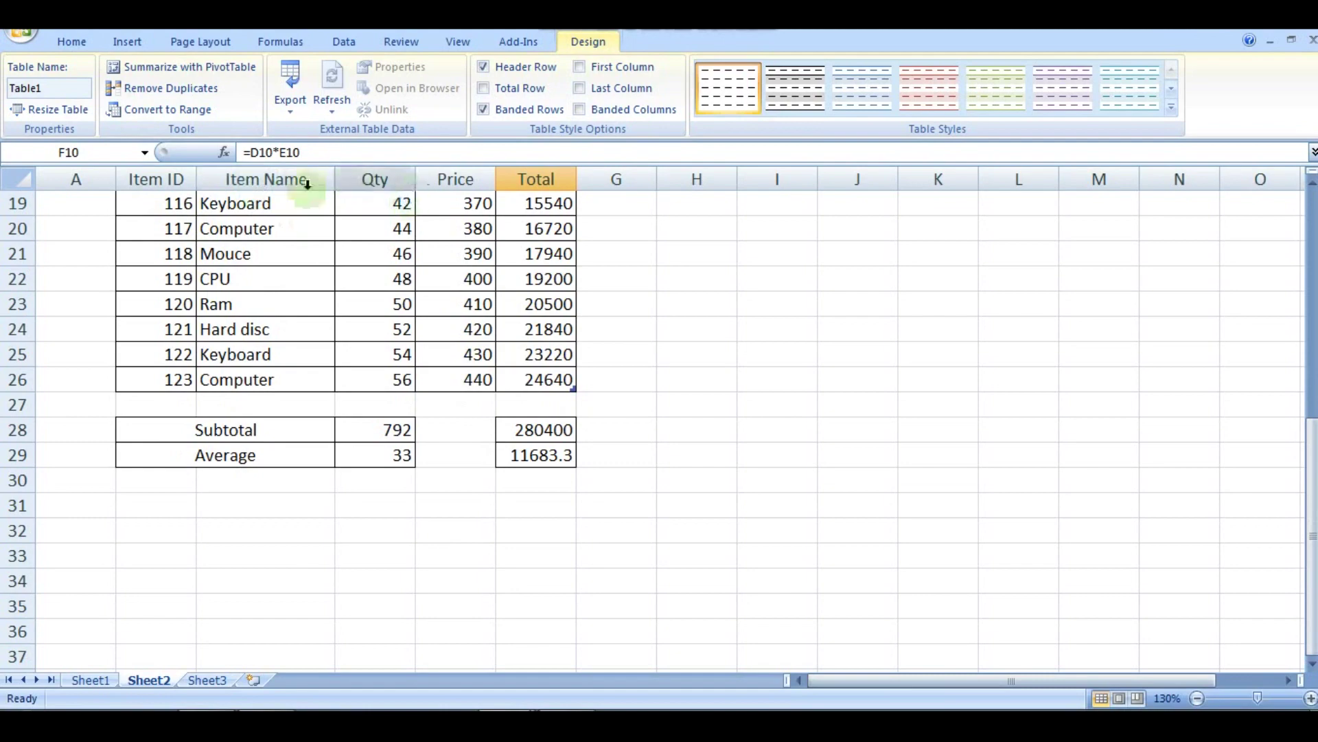
pyautogui.scroll(6, 402, 265)
pyautogui.scroll(-2, 403, 261)
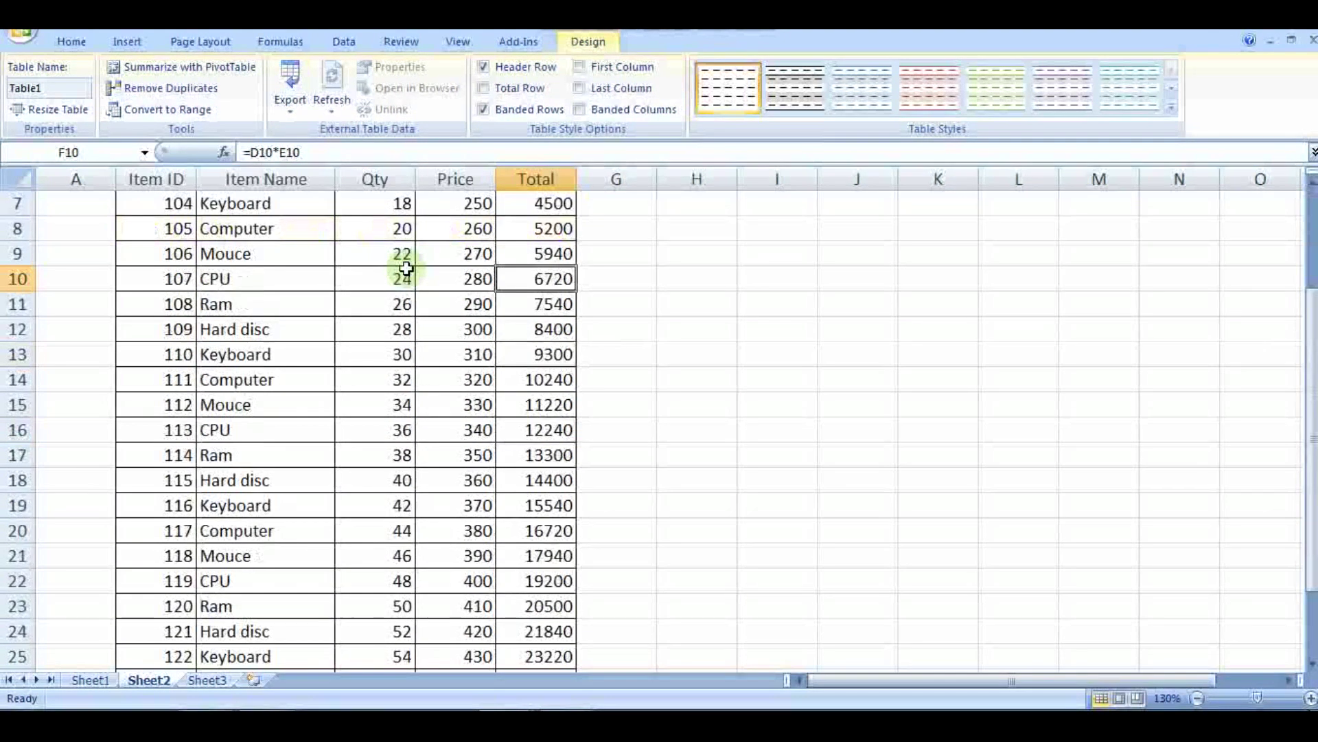
pyautogui.scroll(-1, 406, 268)
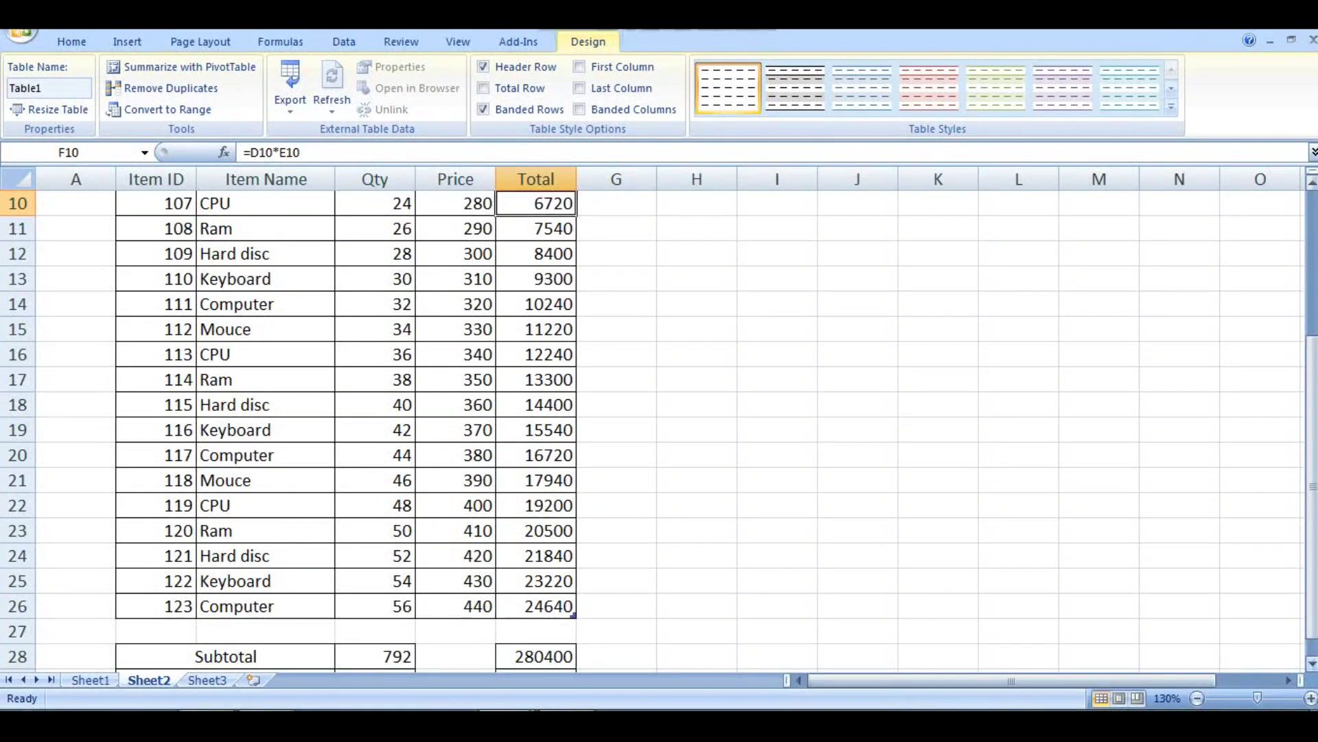
pyautogui.click(263, 628)
pyautogui.press('Down')
pyautogui.press('Down')
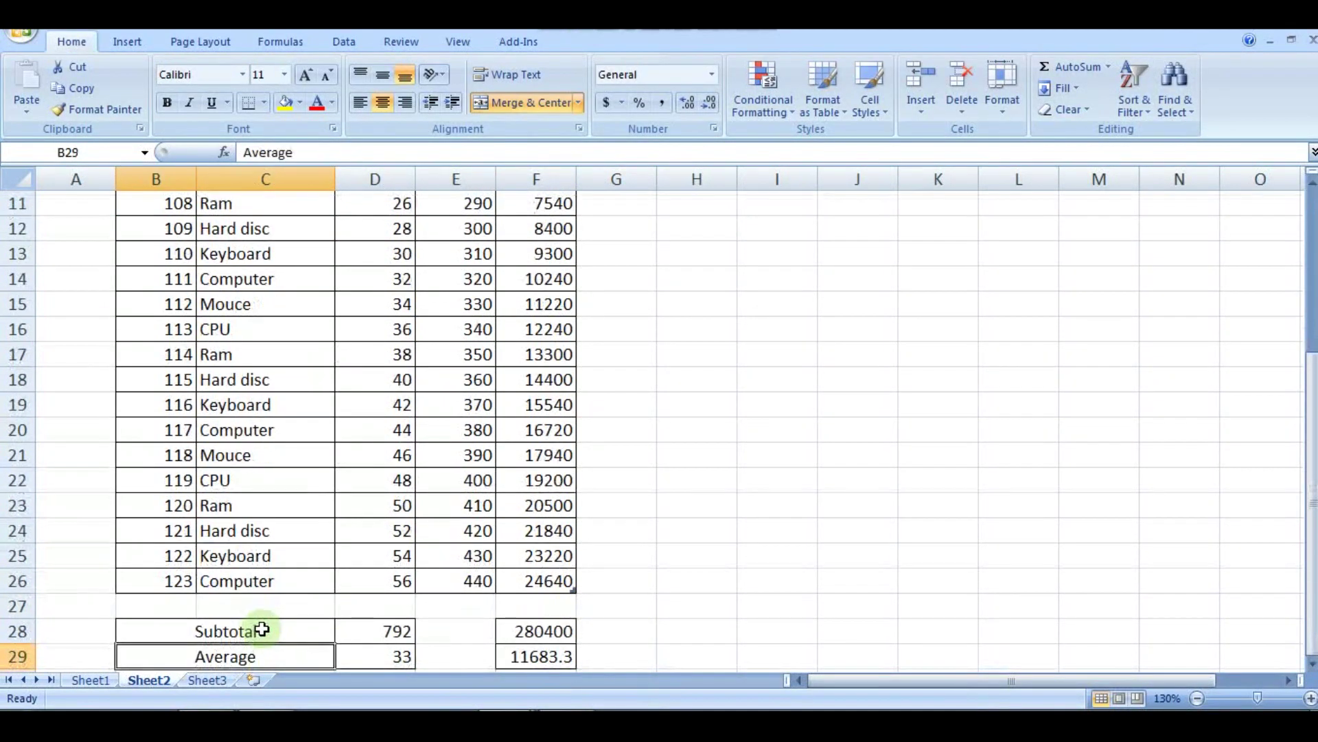
pyautogui.click(90, 603)
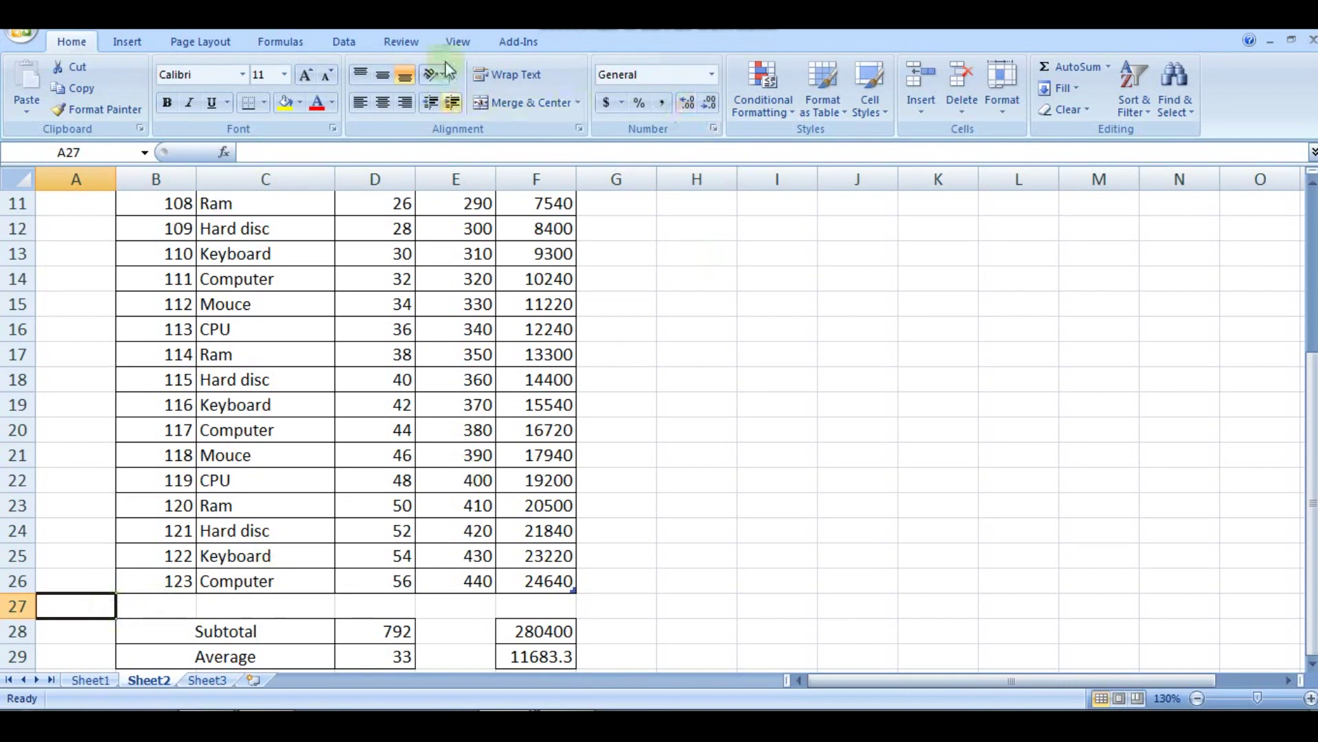
# Split the window above row 27 from the View tab and scroll the upper pane.
pyautogui.click(456, 41)
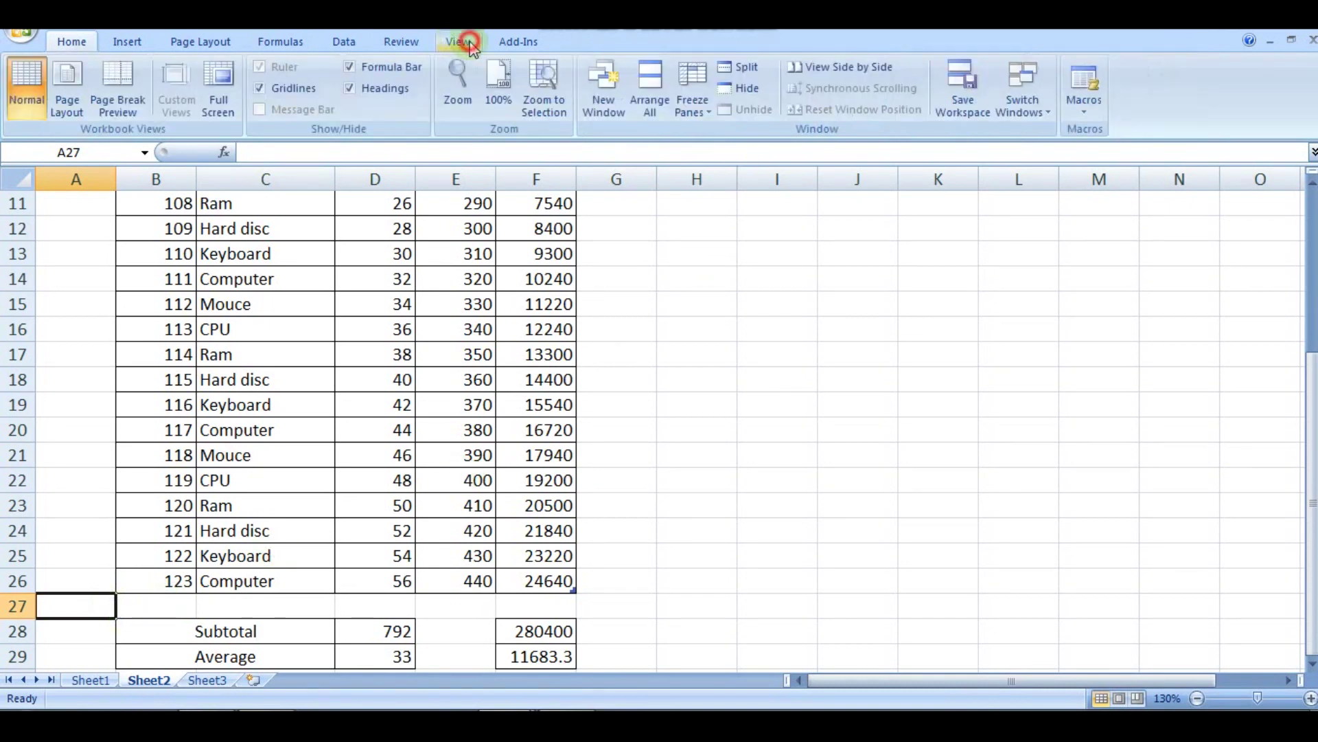
pyautogui.click(743, 69)
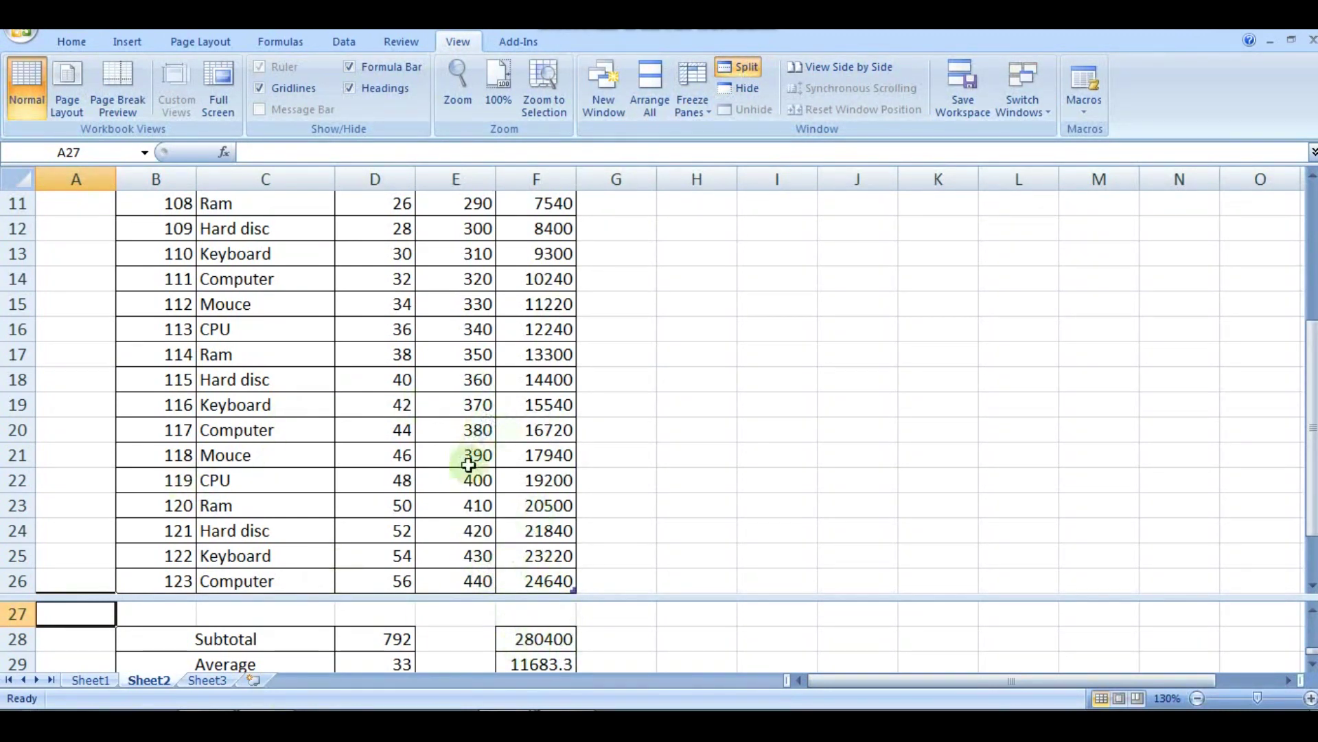
pyautogui.click(271, 636)
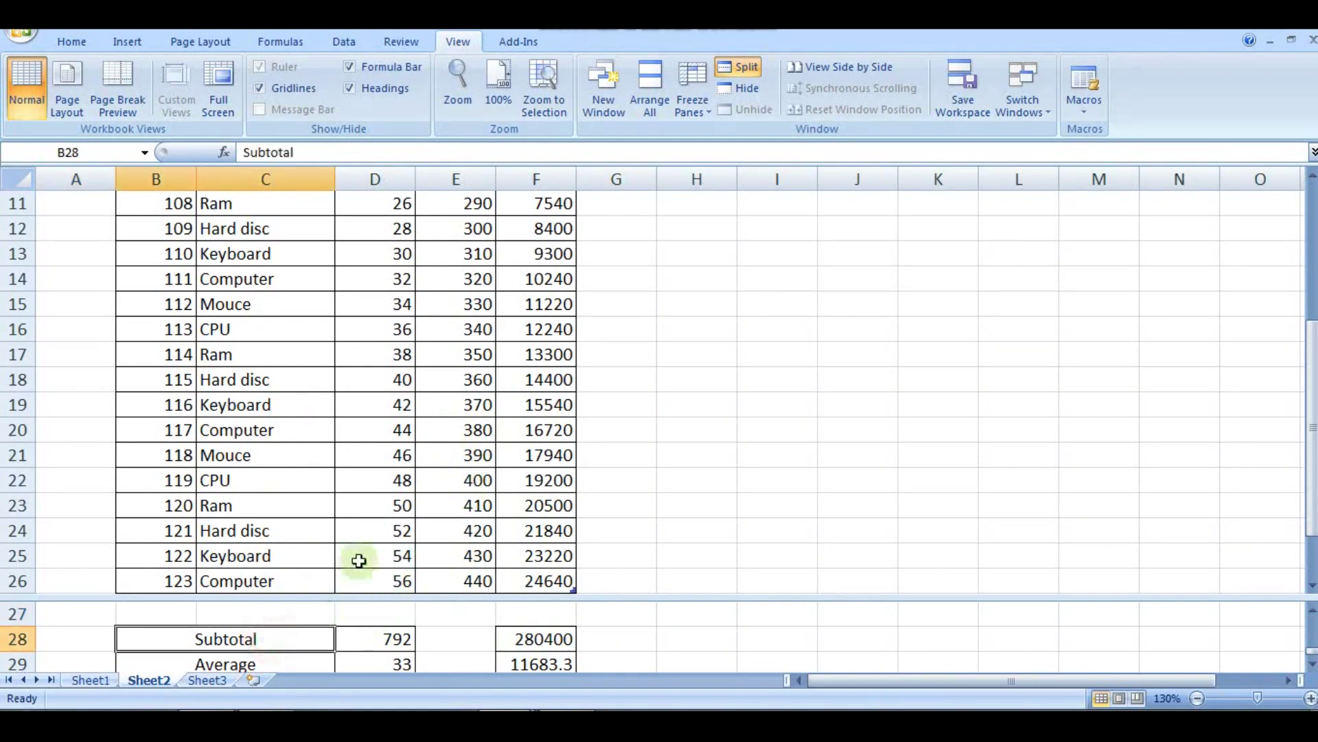
pyautogui.click(357, 526)
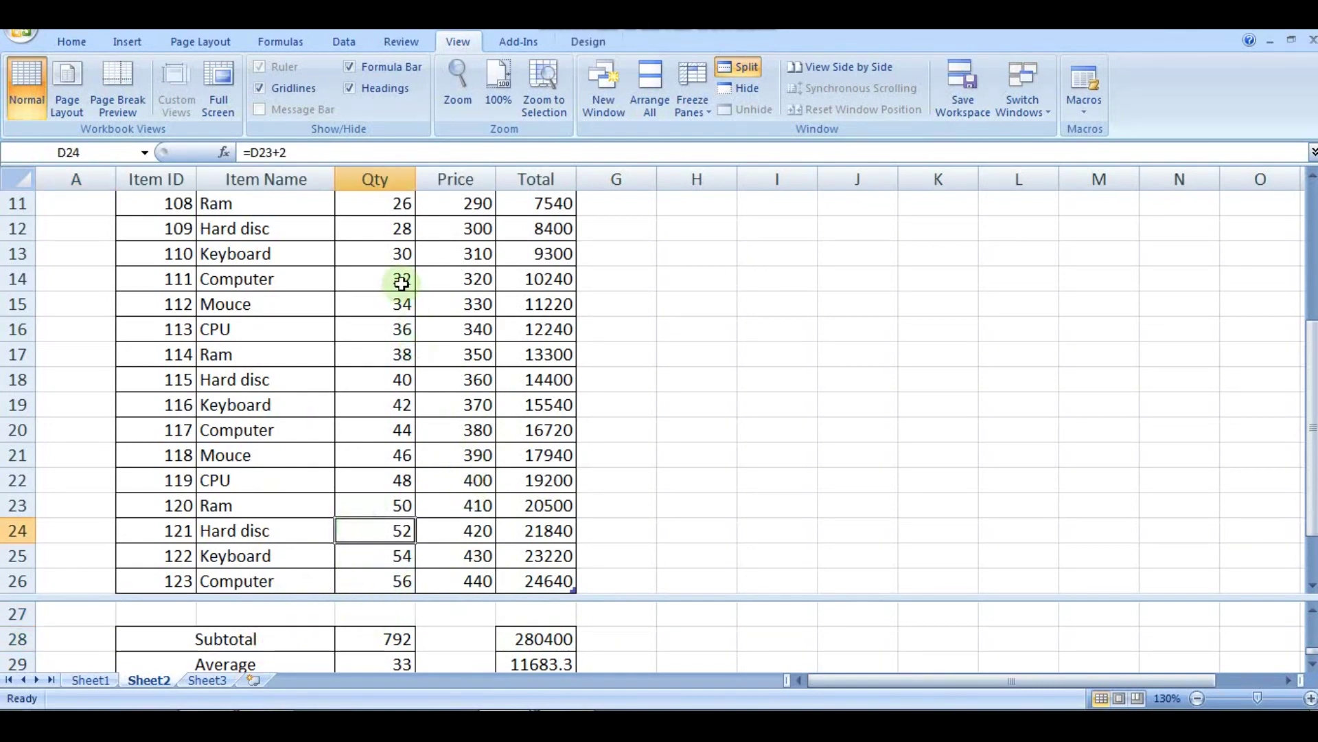
pyautogui.scroll(2, 401, 282)
pyautogui.scroll(2, 404, 284)
pyautogui.scroll(-2, 403, 286)
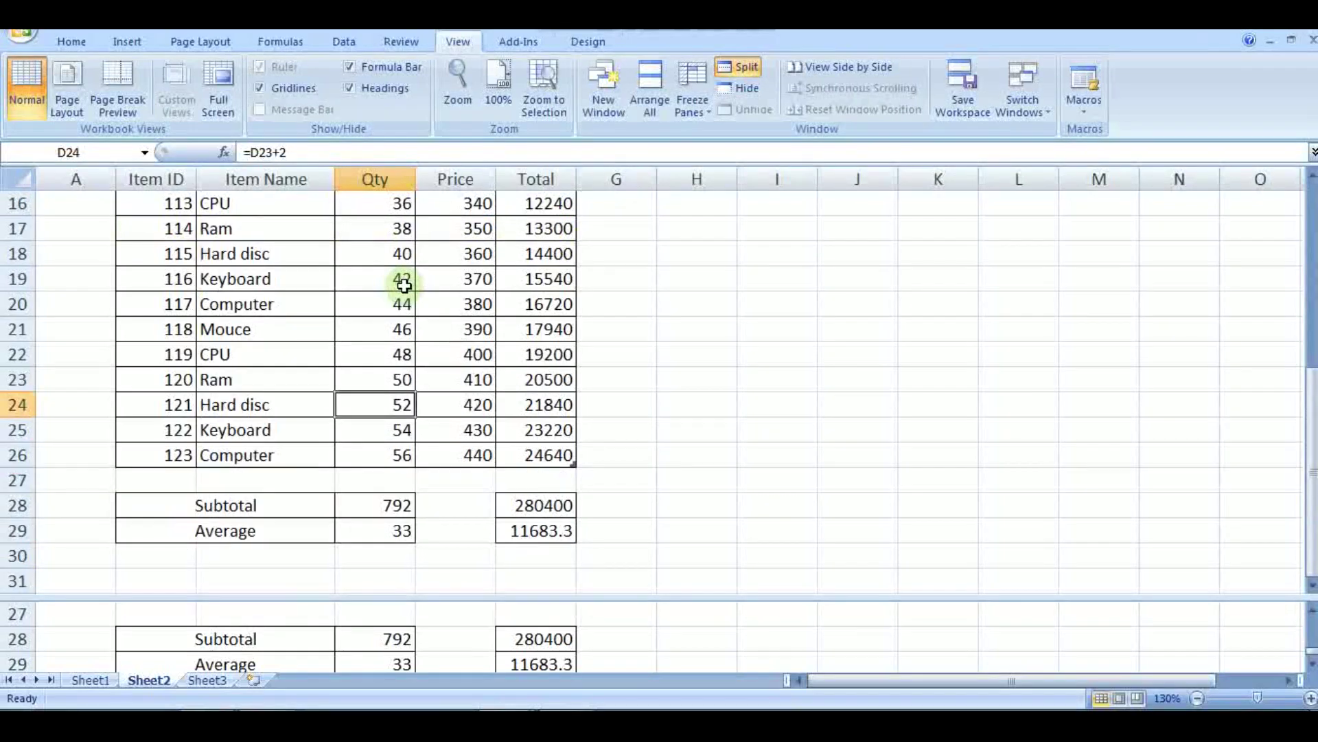
pyautogui.scroll(3, 404, 285)
pyautogui.scroll(-1, 404, 285)
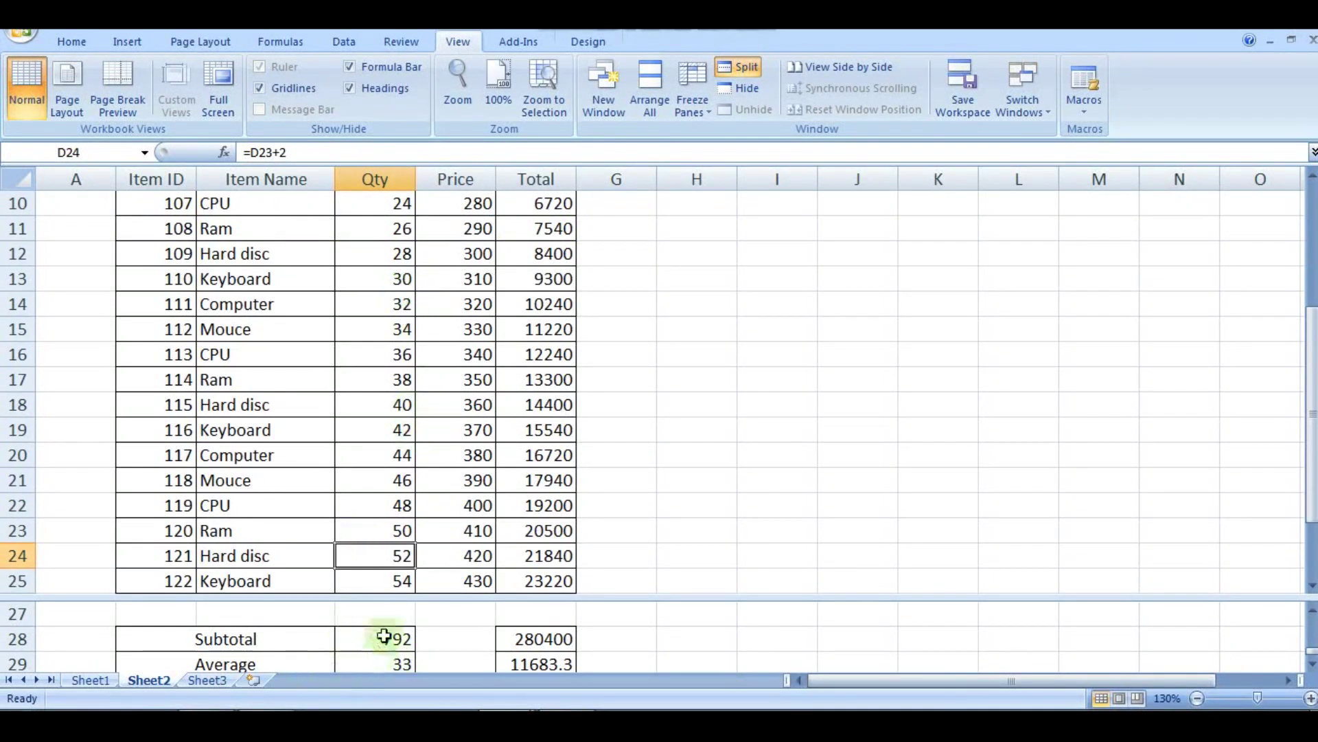
# Scroll the item rows independently of the fixed Subtotal rows, selecting the Ram quantity in row 23.
pyautogui.click(490, 647)
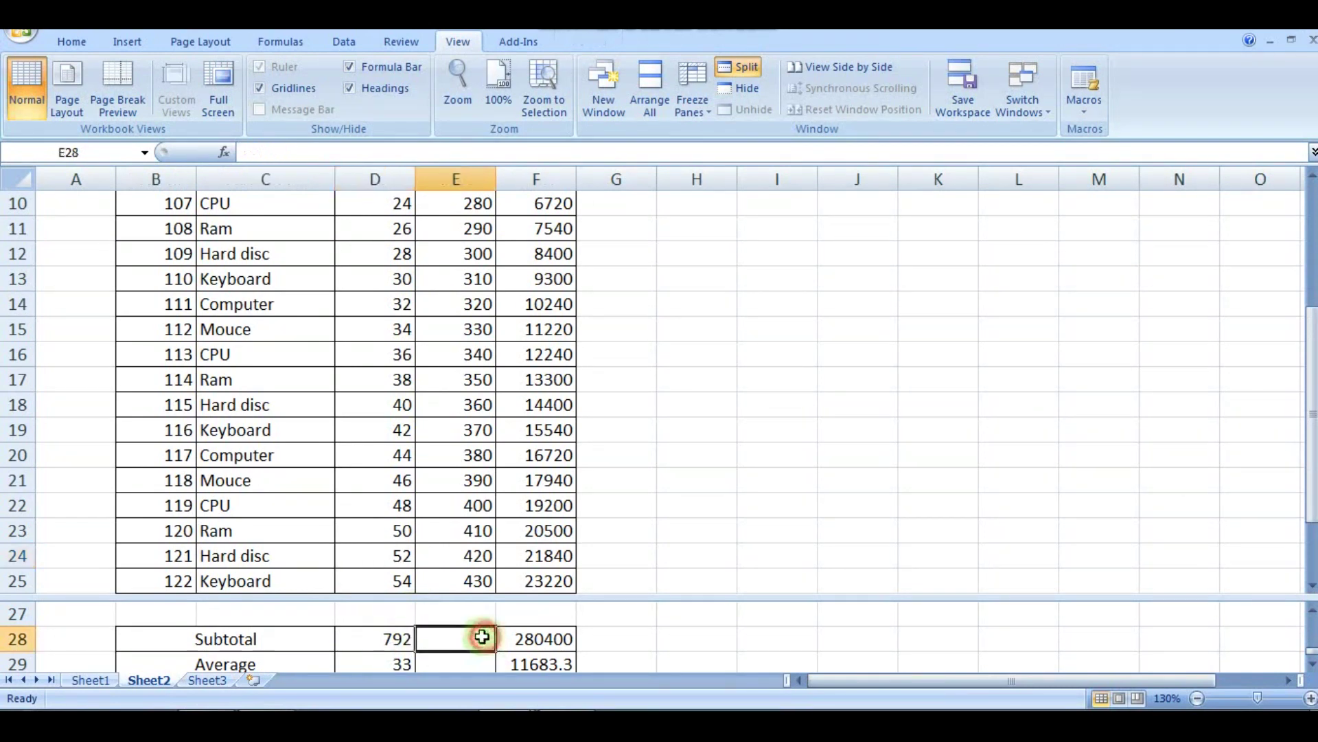
pyautogui.scroll(1, 511, 650)
pyautogui.scroll(3, 514, 651)
pyautogui.scroll(2, 514, 651)
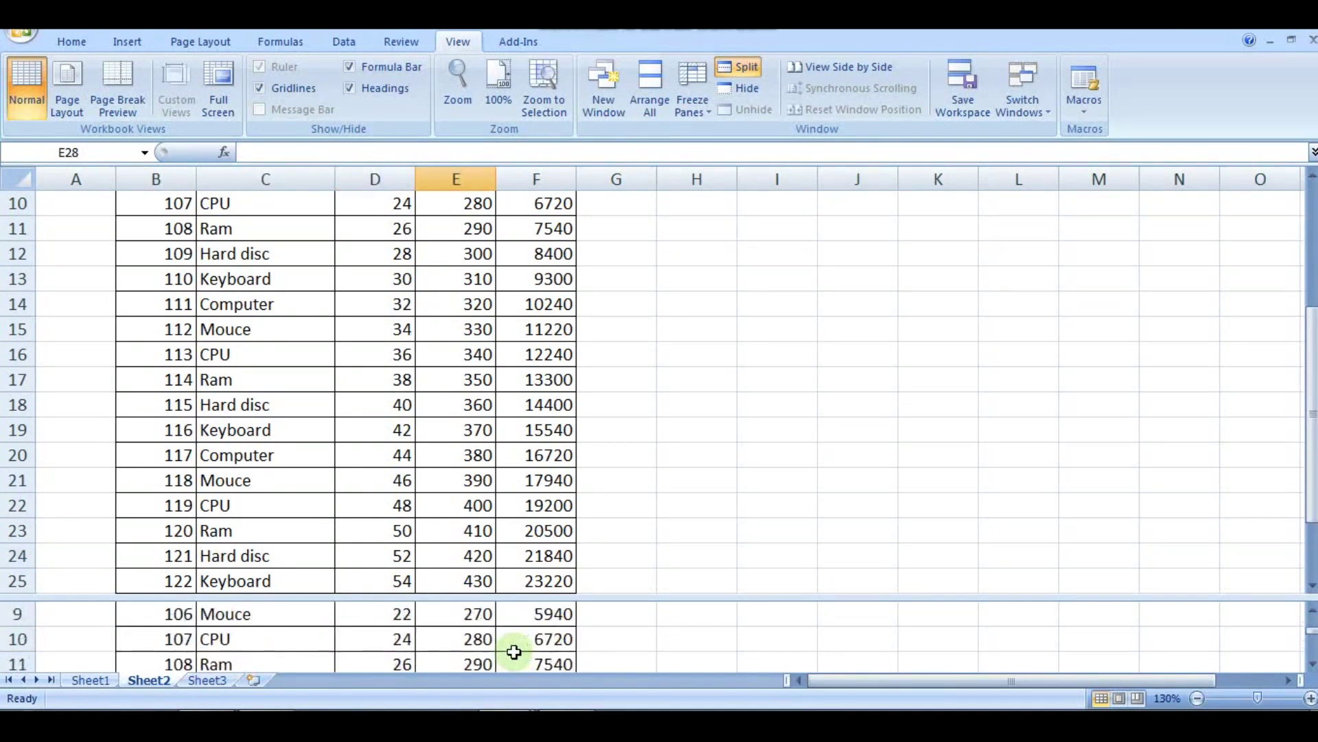
pyautogui.scroll(-4, 513, 651)
pyautogui.scroll(-1, 514, 651)
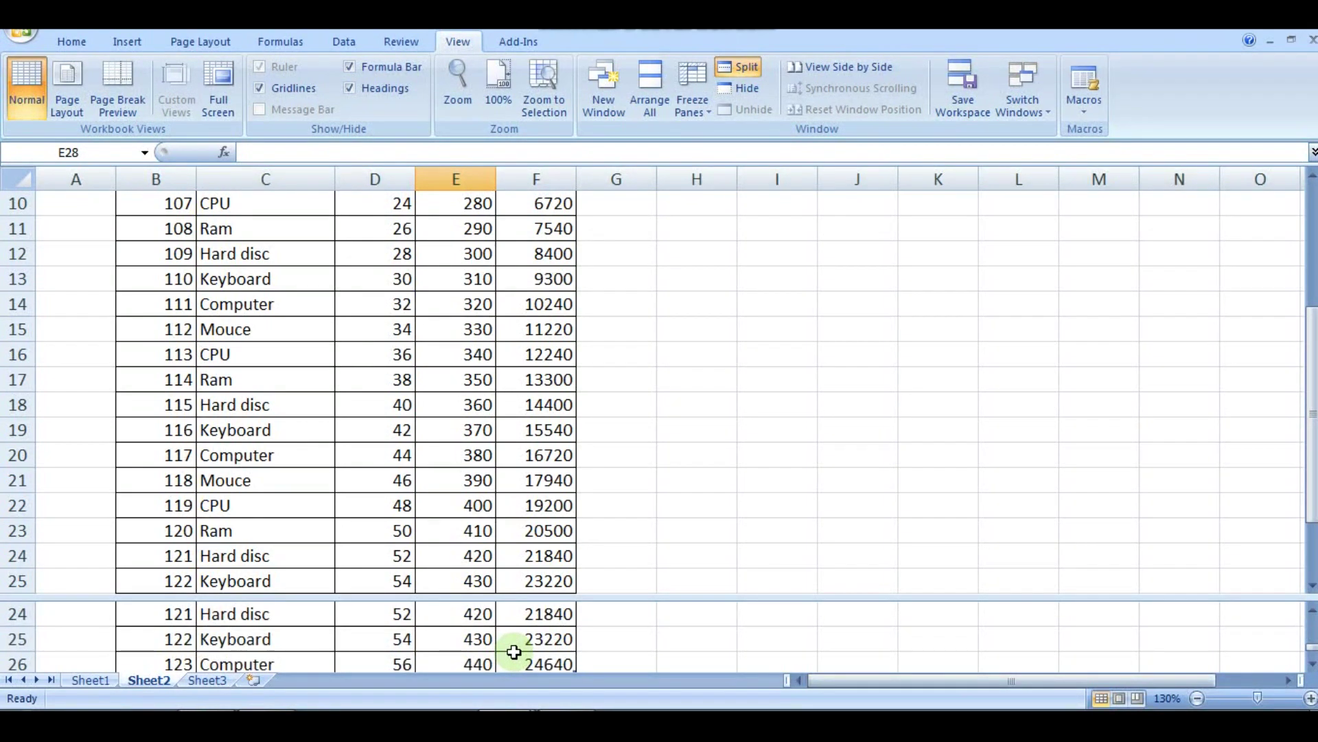
pyautogui.scroll(-2, 513, 651)
pyautogui.scroll(1, 512, 659)
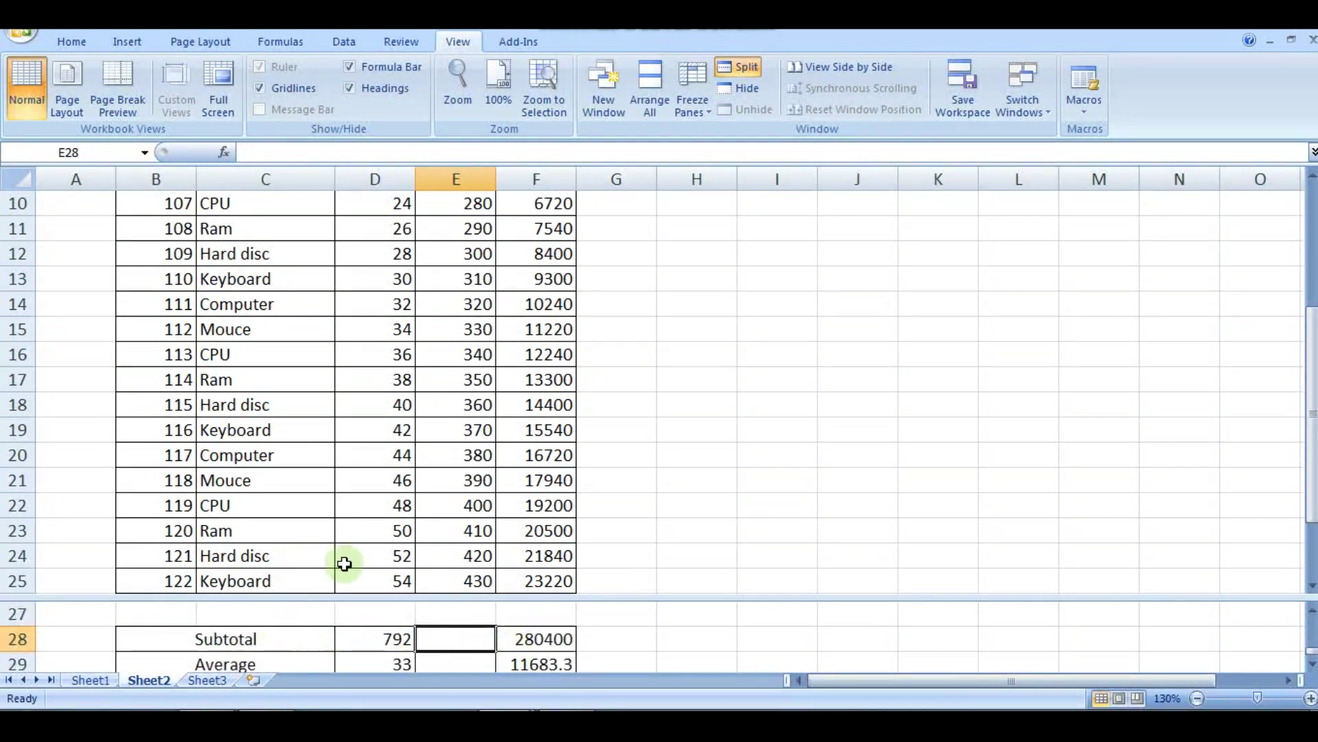
pyautogui.click(347, 529)
pyautogui.scroll(1, 359, 480)
pyautogui.scroll(2, 401, 483)
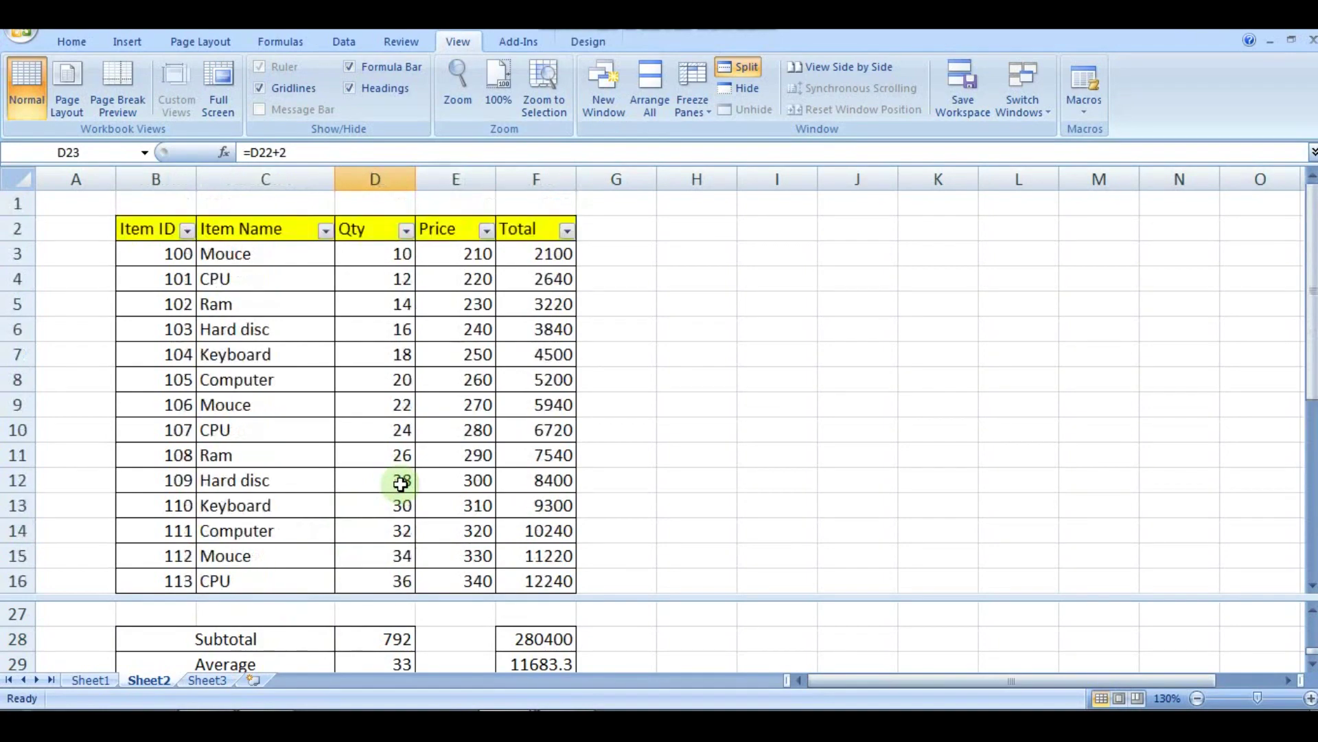
pyautogui.scroll(-2, 401, 483)
pyautogui.scroll(-2, 439, 482)
pyautogui.scroll(1, 439, 483)
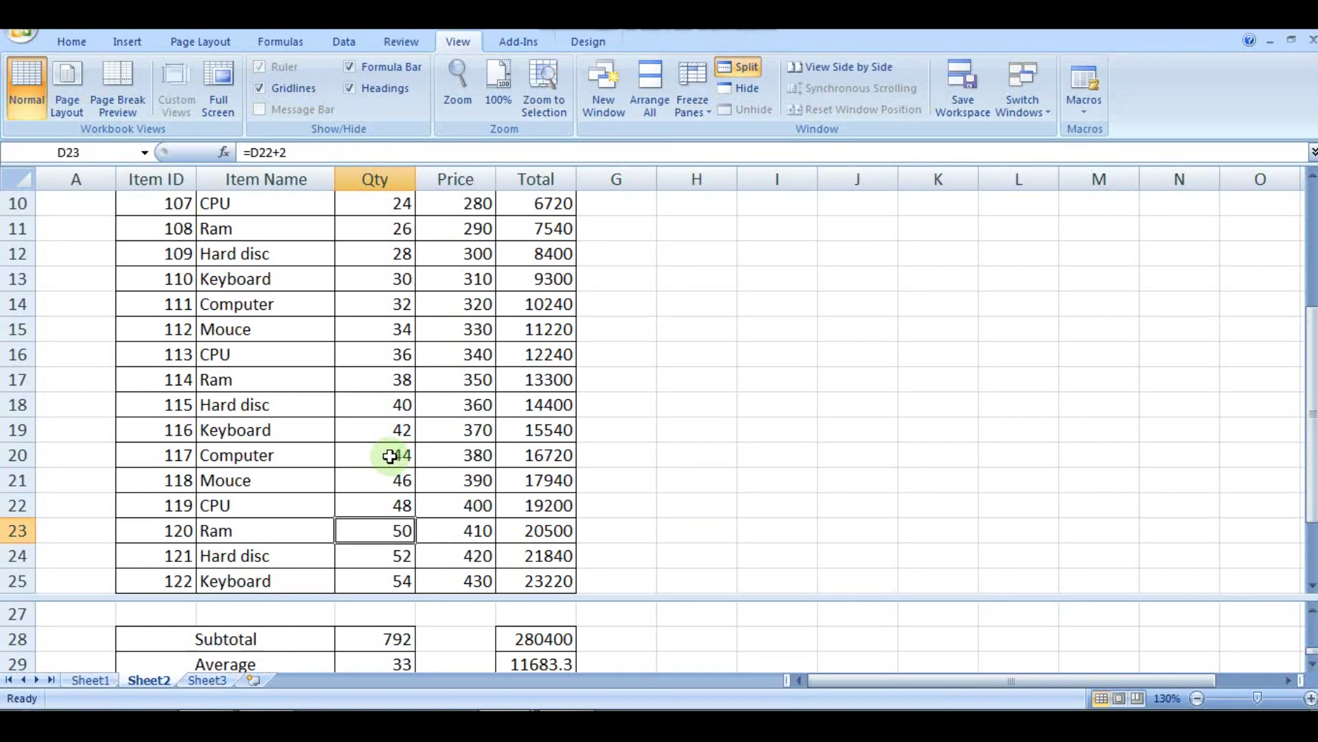
# Enter Qty 55 for Ram in D23 and 95 for Hard disc in D24, raising the Qty Subtotal to 926.
pyautogui.write('55')
pyautogui.press('Return')
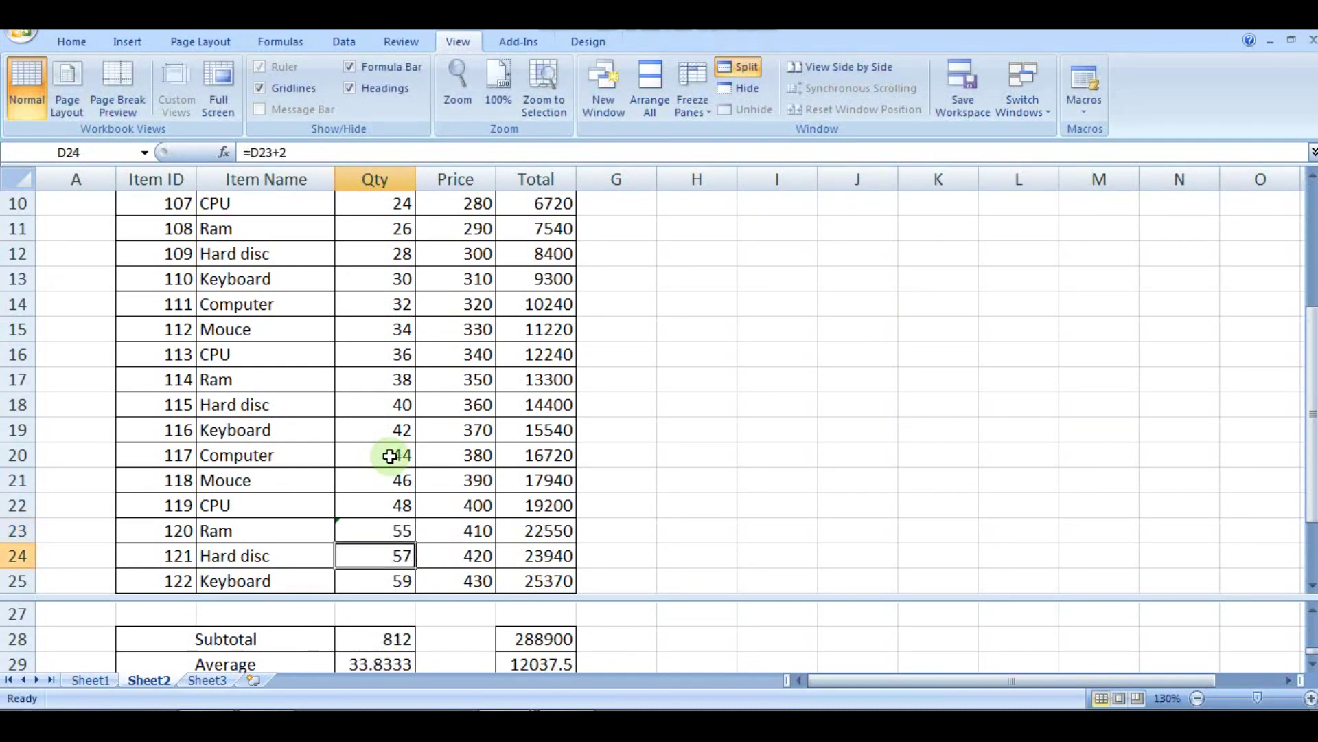
pyautogui.write('95')
pyautogui.press('Return')
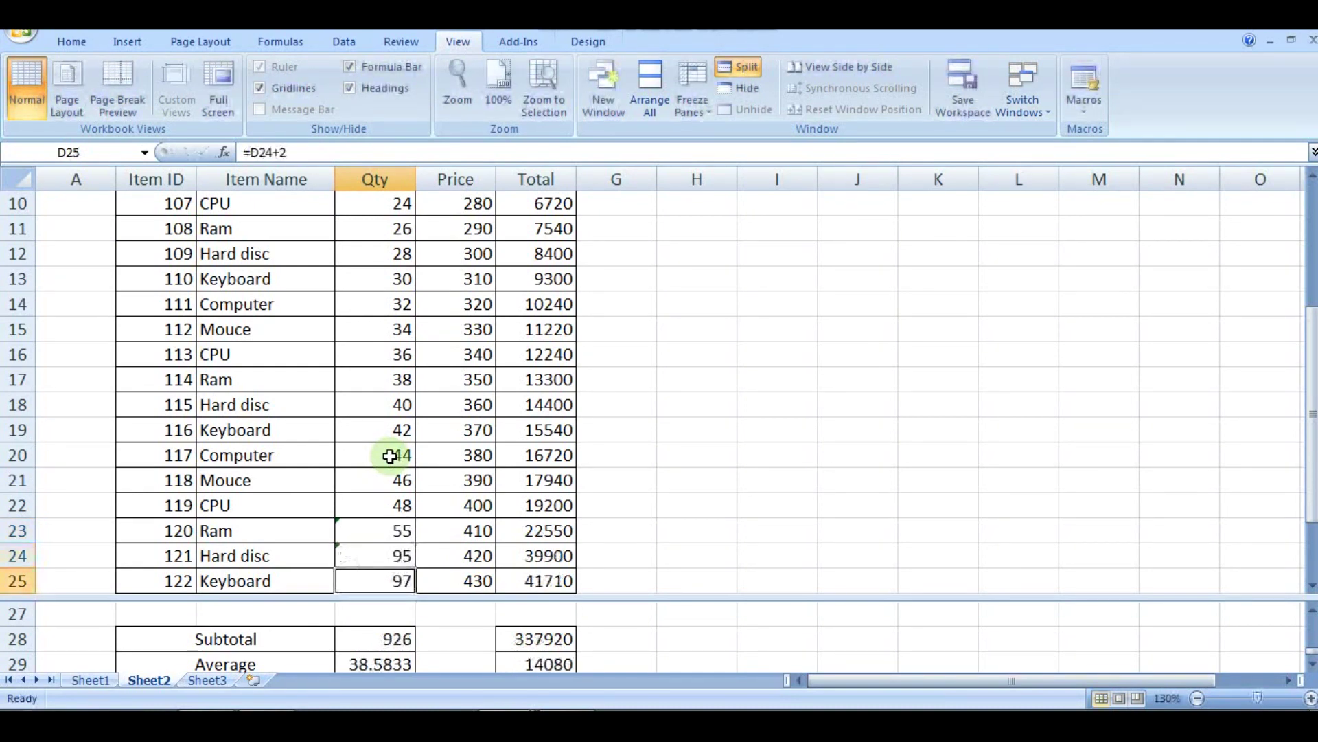